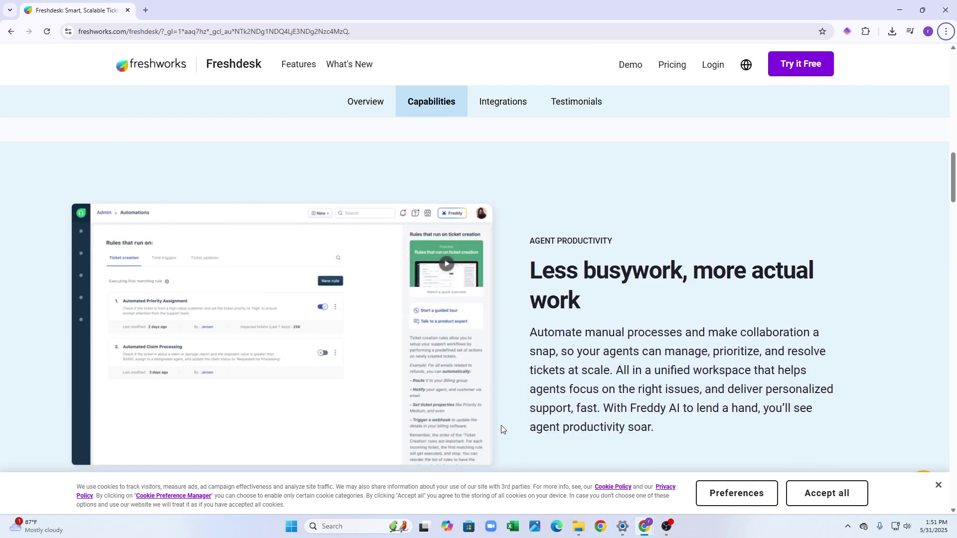
# Scroll up and down through the page in the first browser tab.
pyautogui.scroll(-9, 502, 429)
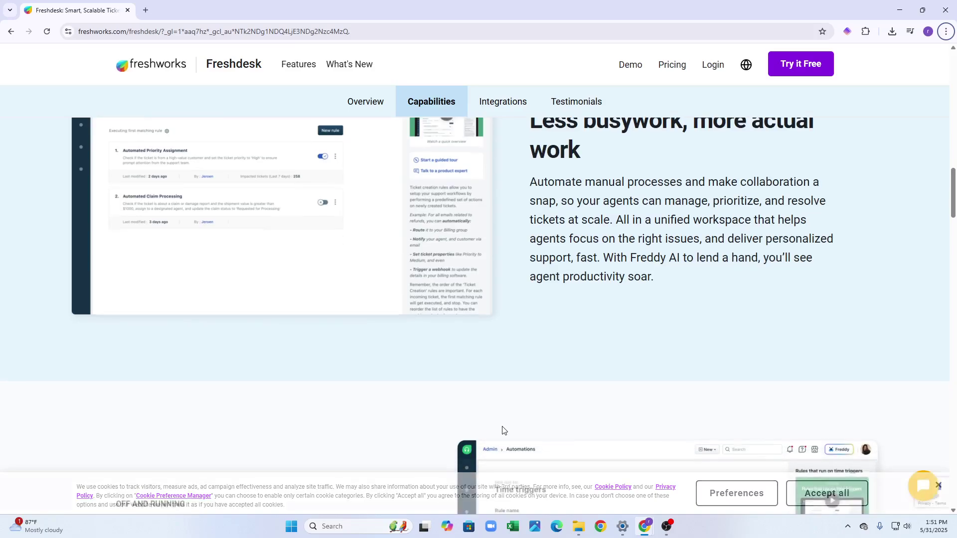
pyautogui.scroll(-2, 504, 427)
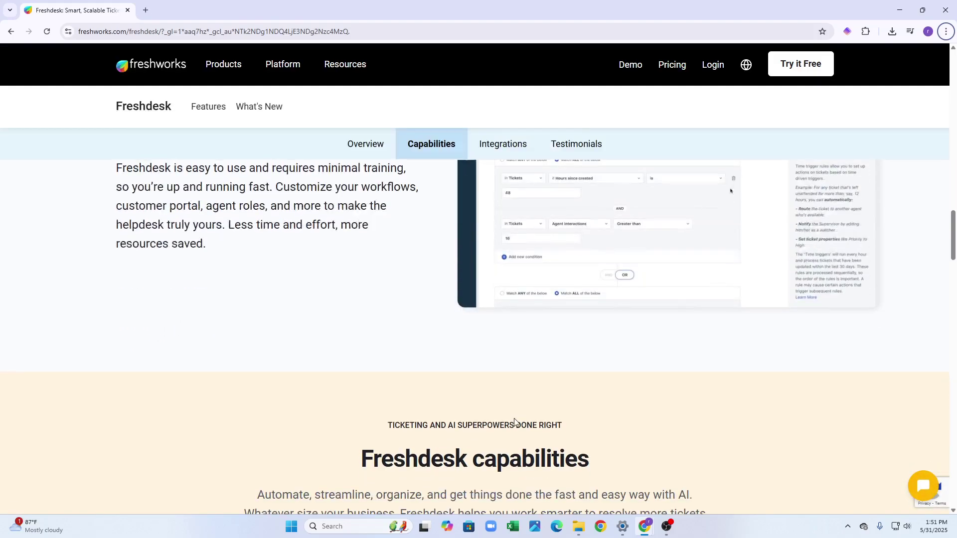
pyautogui.scroll(5, 513, 418)
pyautogui.scroll(-4, 517, 429)
pyautogui.scroll(-14, 517, 428)
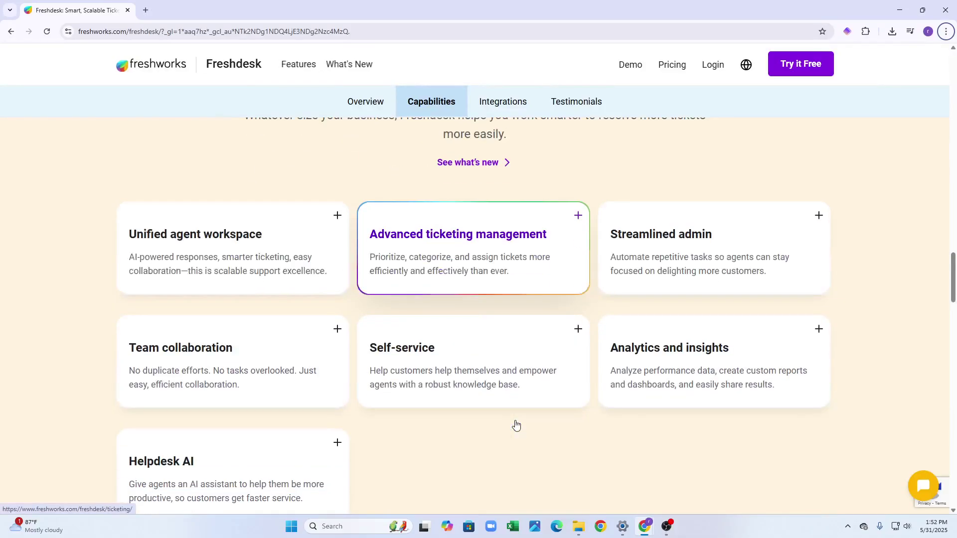
pyautogui.scroll(-10, 516, 425)
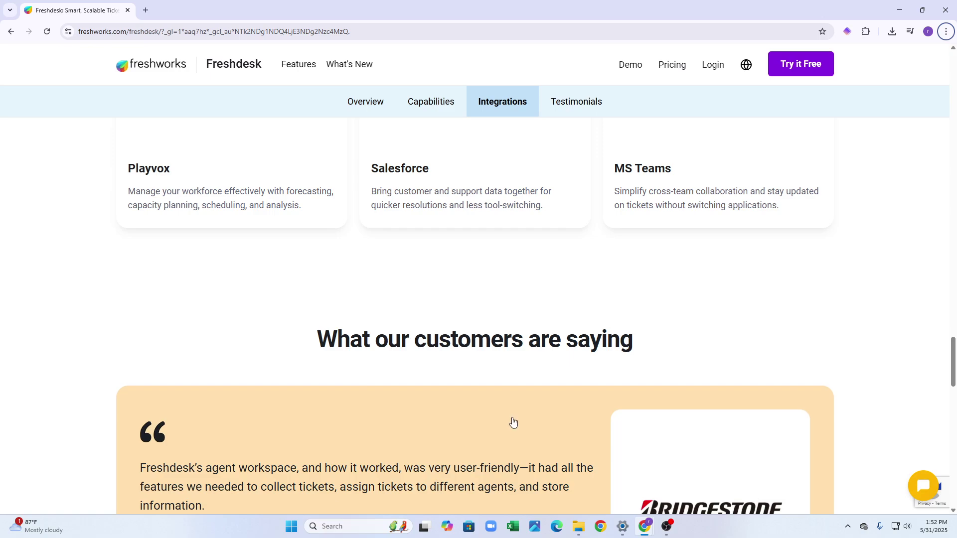
pyautogui.scroll(-3, 512, 418)
pyautogui.scroll(-4, 511, 423)
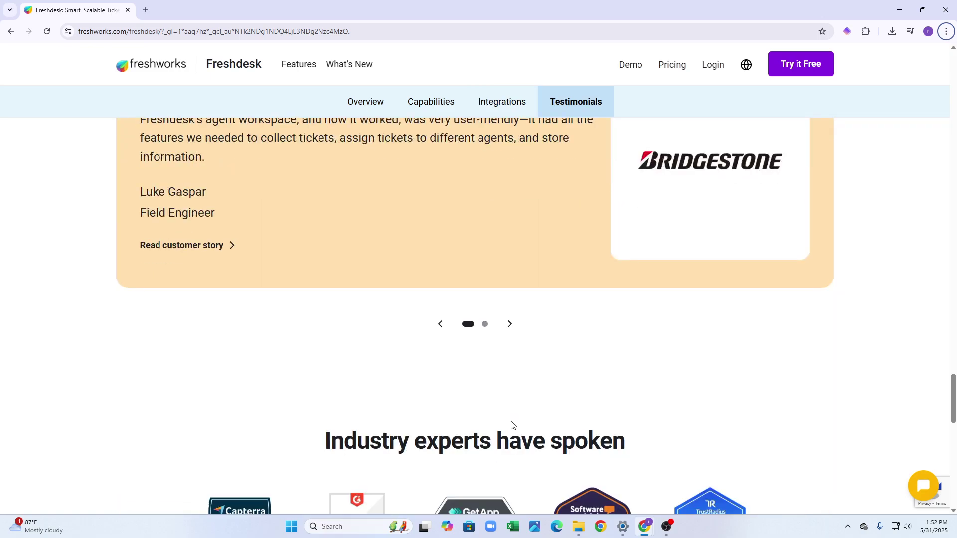
pyautogui.scroll(-4, 512, 424)
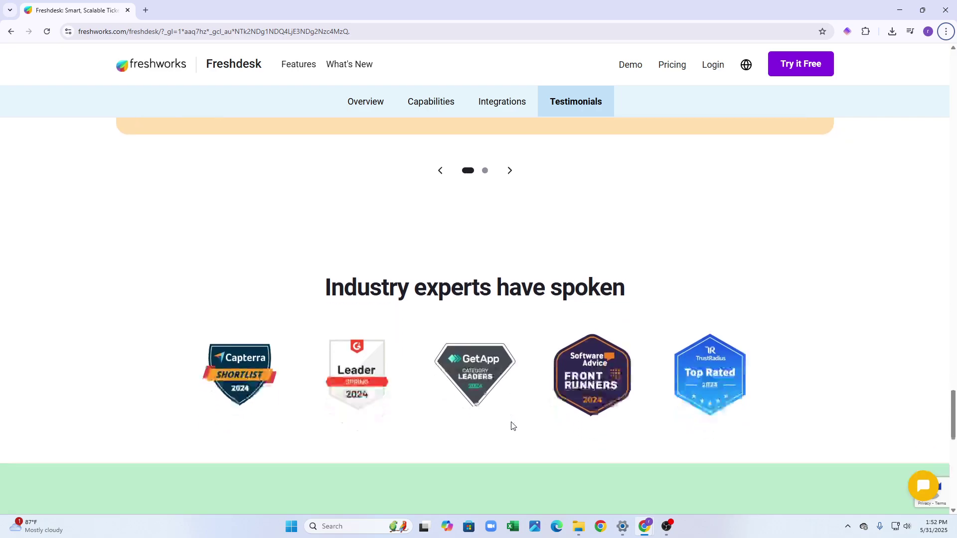
pyautogui.scroll(7, 519, 431)
pyautogui.scroll(10, 519, 431)
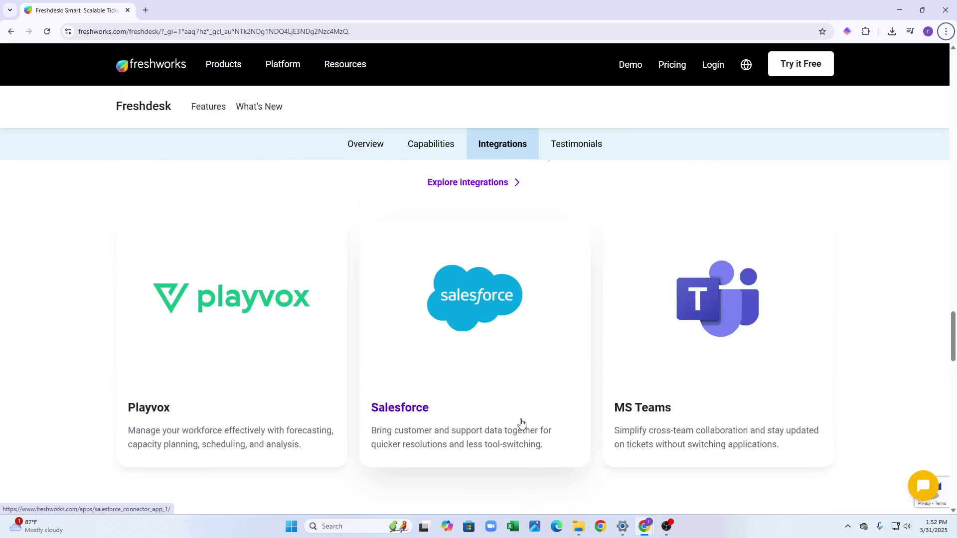
pyautogui.scroll(1, 529, 435)
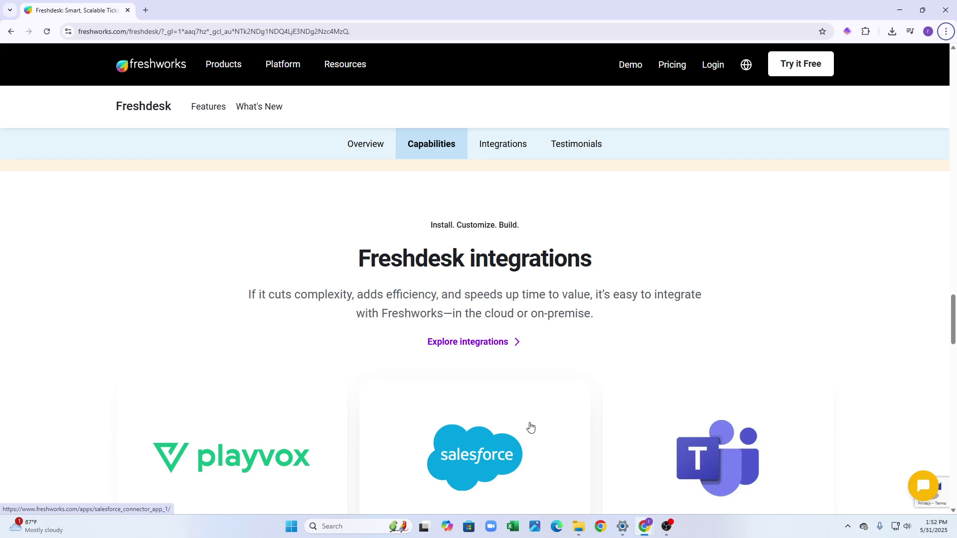
pyautogui.scroll(-3, 531, 427)
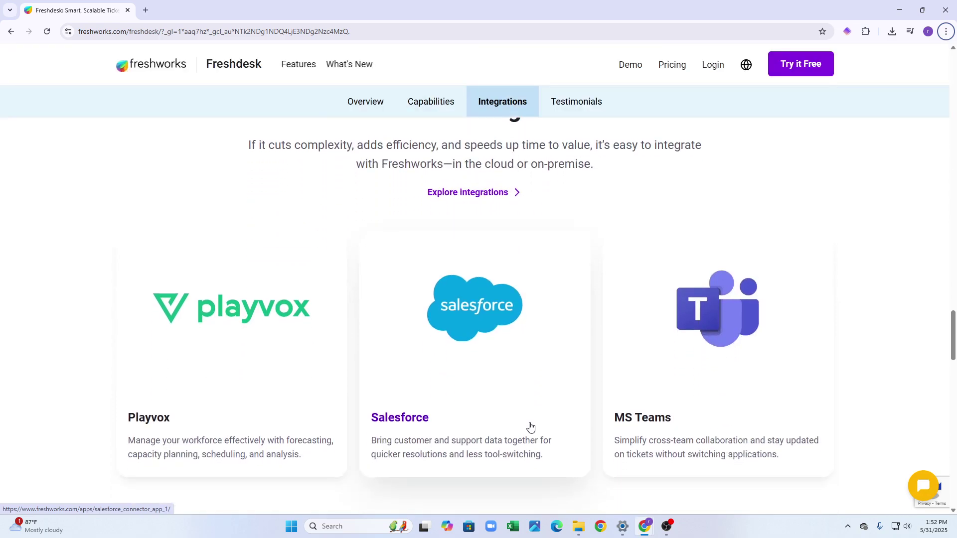
pyautogui.scroll(-7, 530, 419)
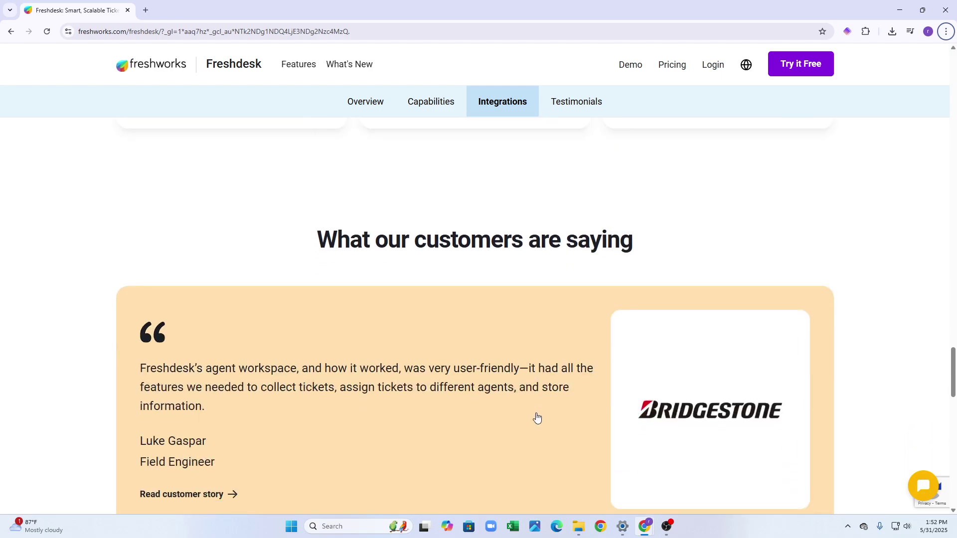
pyautogui.scroll(-3, 536, 417)
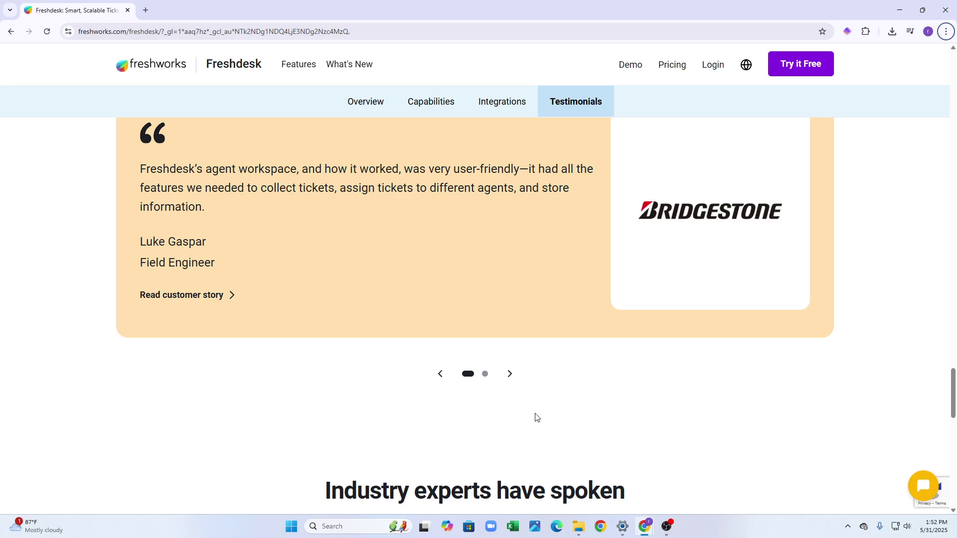
pyautogui.scroll(-5, 536, 416)
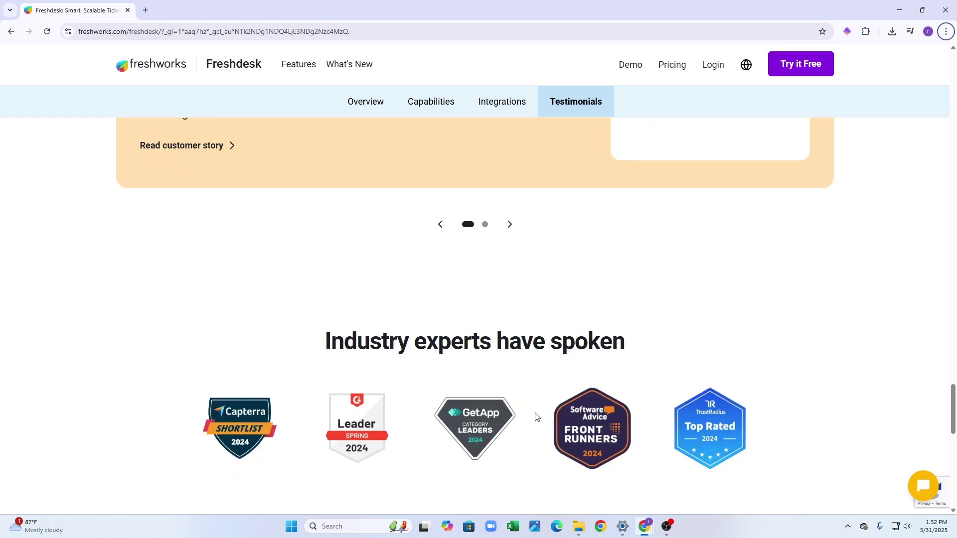
pyautogui.scroll(-2, 536, 415)
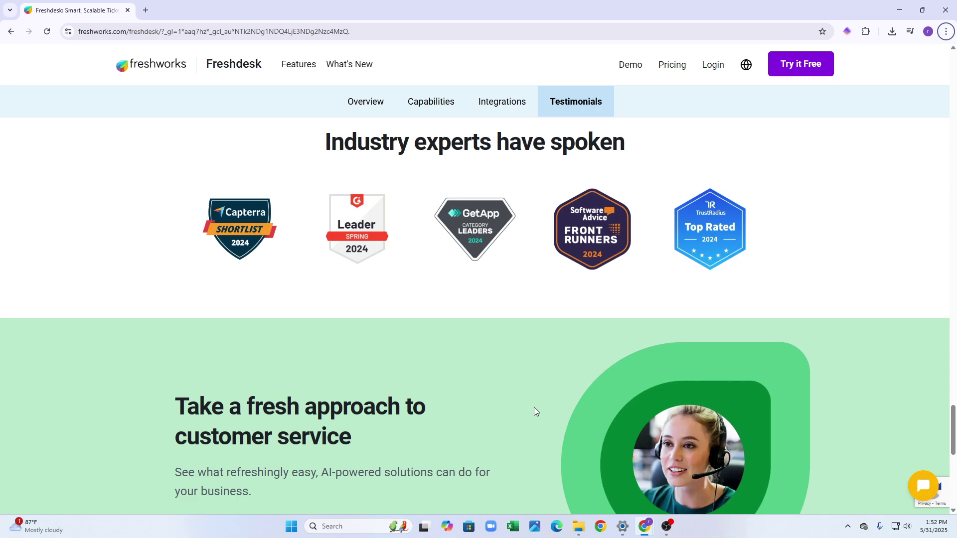
pyautogui.scroll(-2, 534, 412)
pyautogui.scroll(-5, 536, 415)
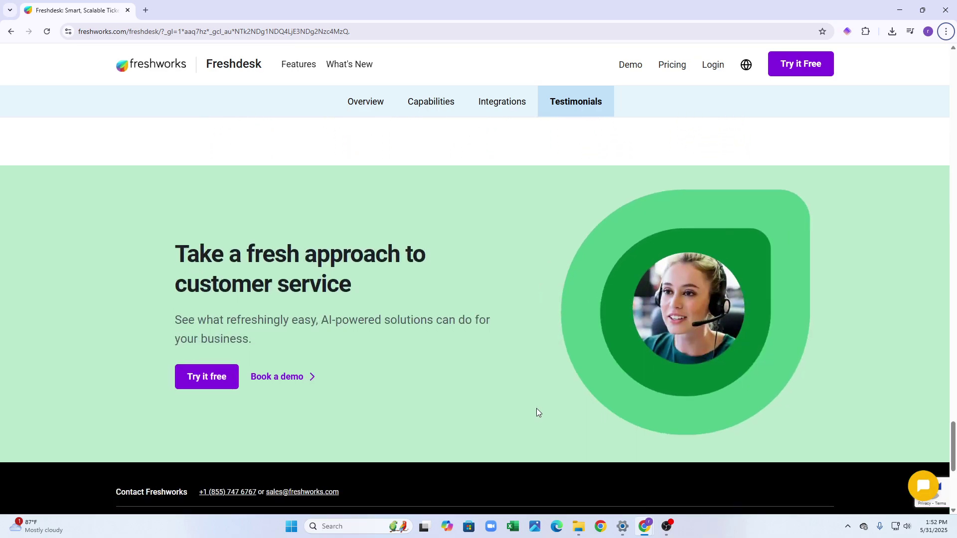
pyautogui.scroll(2, 534, 419)
pyautogui.scroll(10, 628, 395)
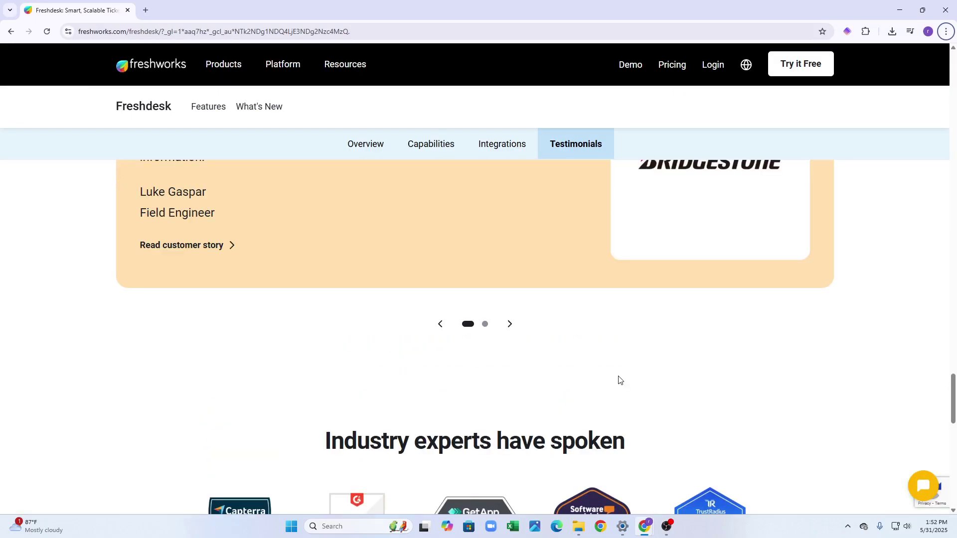
pyautogui.scroll(1, 633, 380)
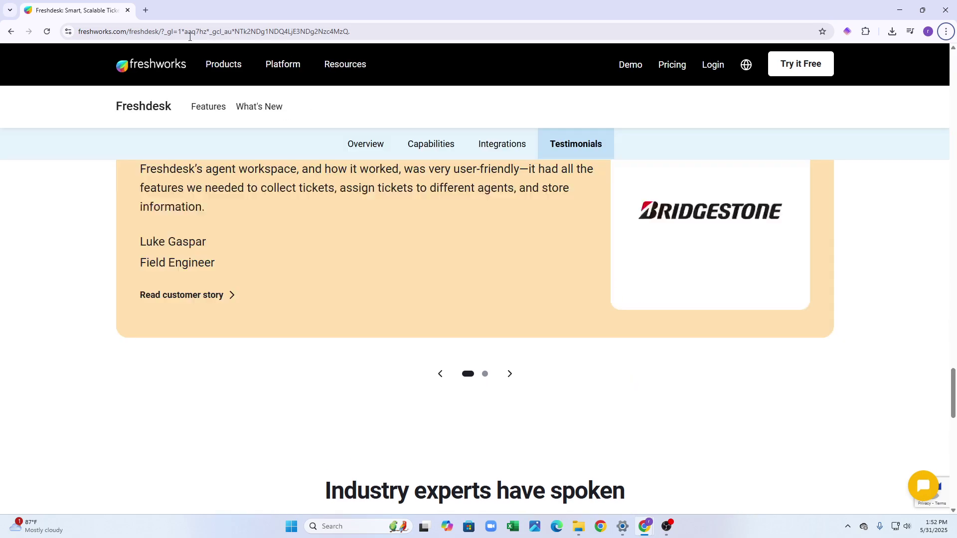
# Load freshdesk.com in a new Chrome tab and return to the top of the page.
pyautogui.click(146, 10)
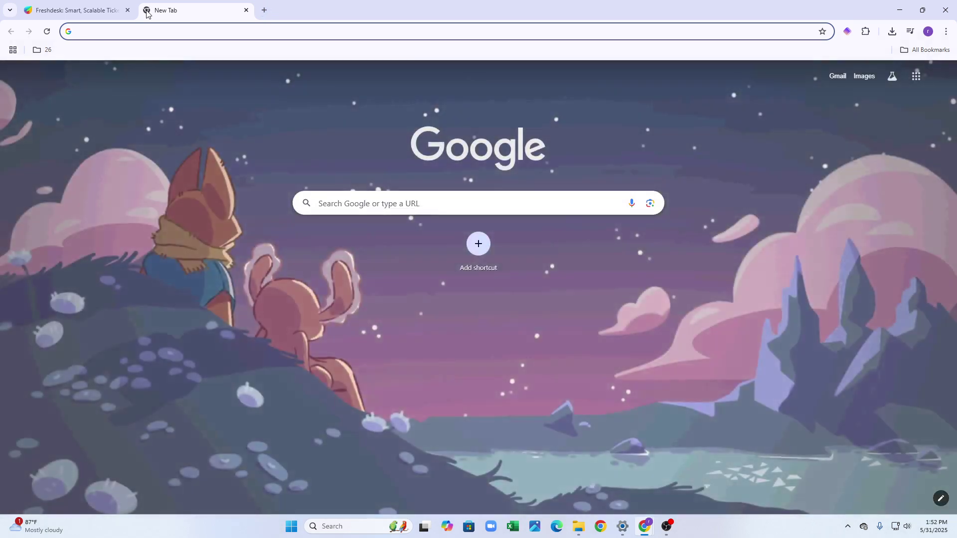
pyautogui.write('fres')
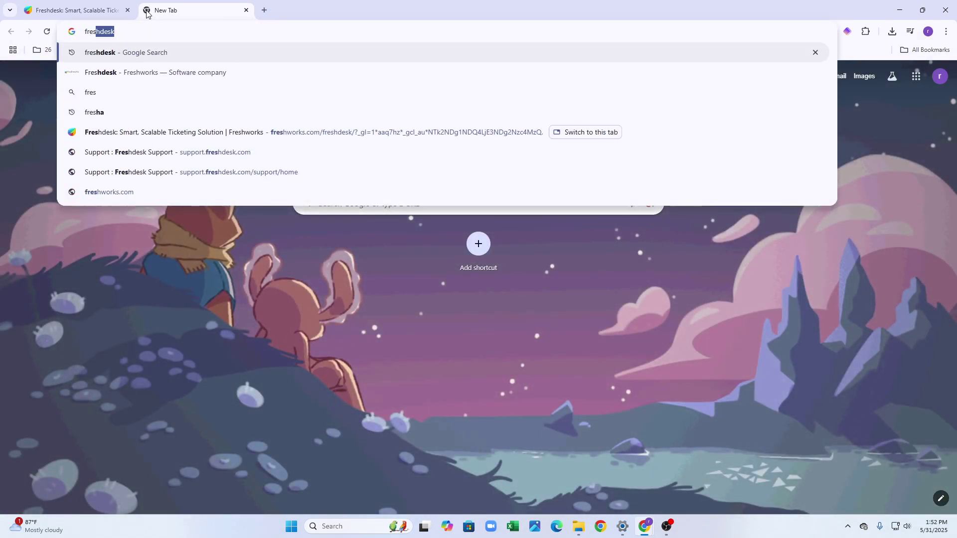
pyautogui.write('hdesk')
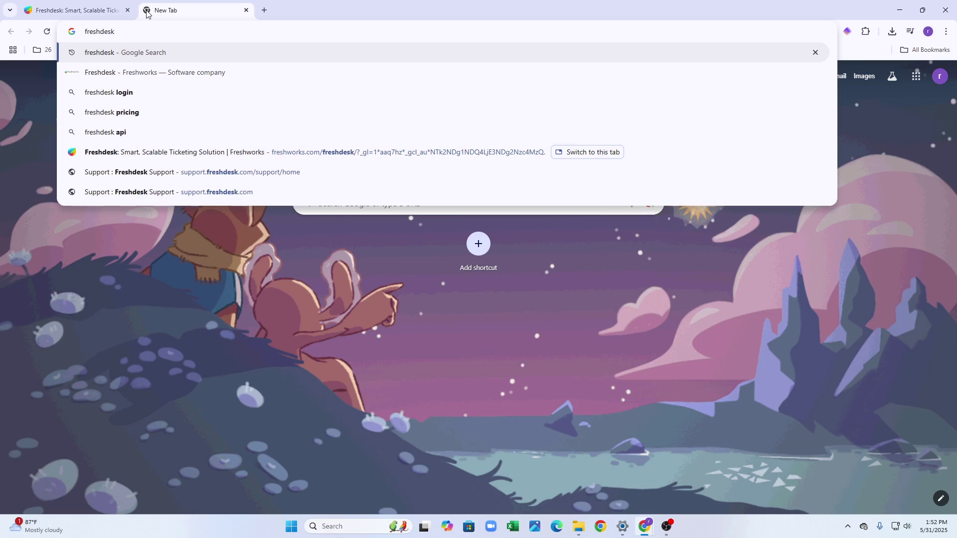
pyautogui.write('.com')
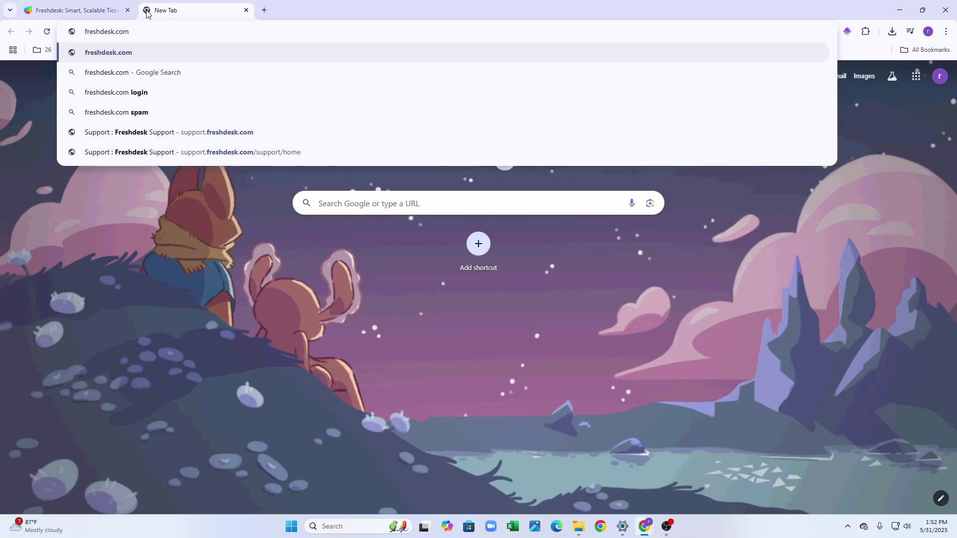
pyautogui.press('Return')
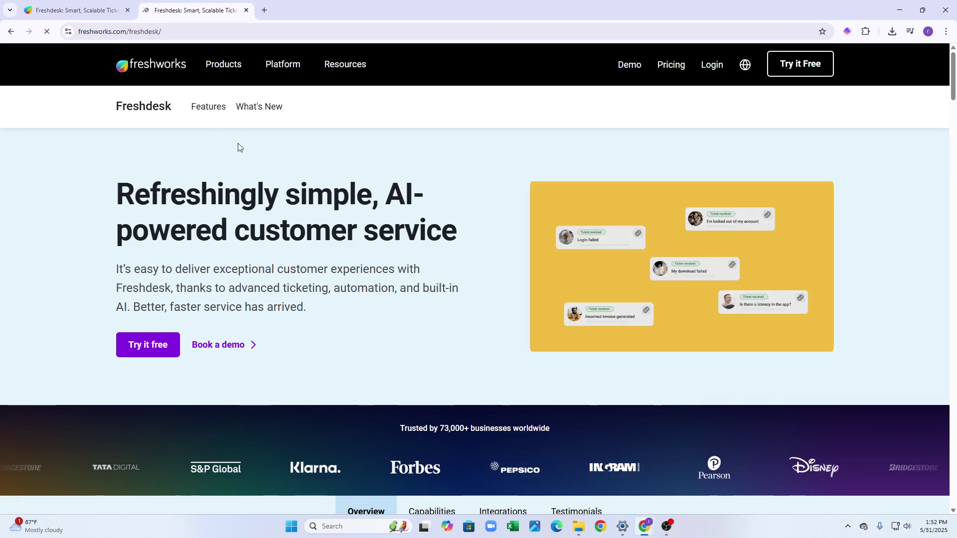
pyautogui.scroll(-3, 410, 220)
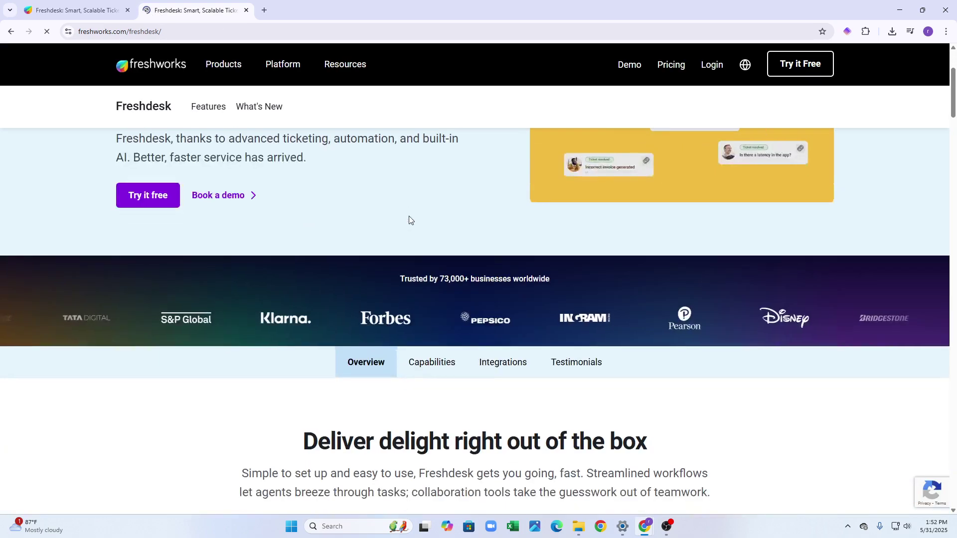
pyautogui.scroll(-3, 411, 214)
pyautogui.scroll(3, 404, 213)
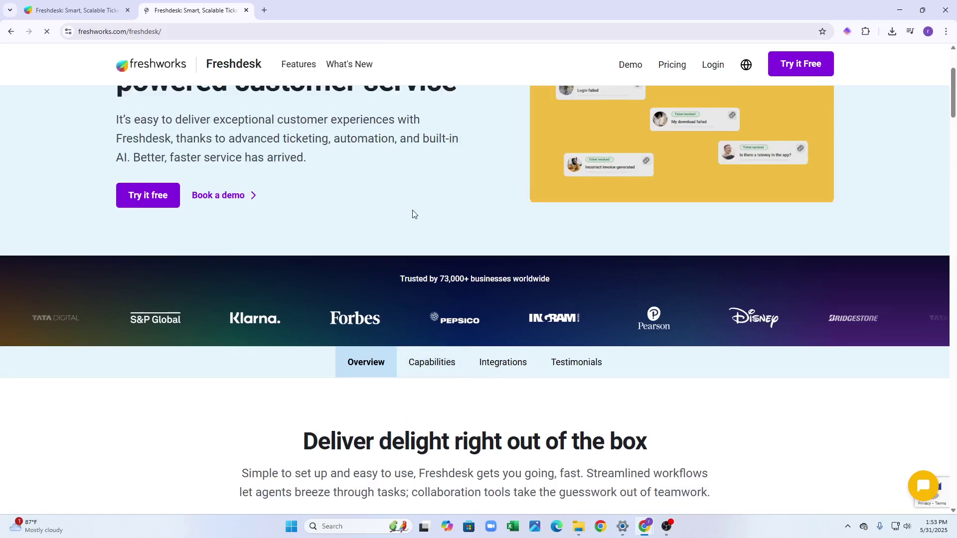
pyautogui.scroll(3, 412, 215)
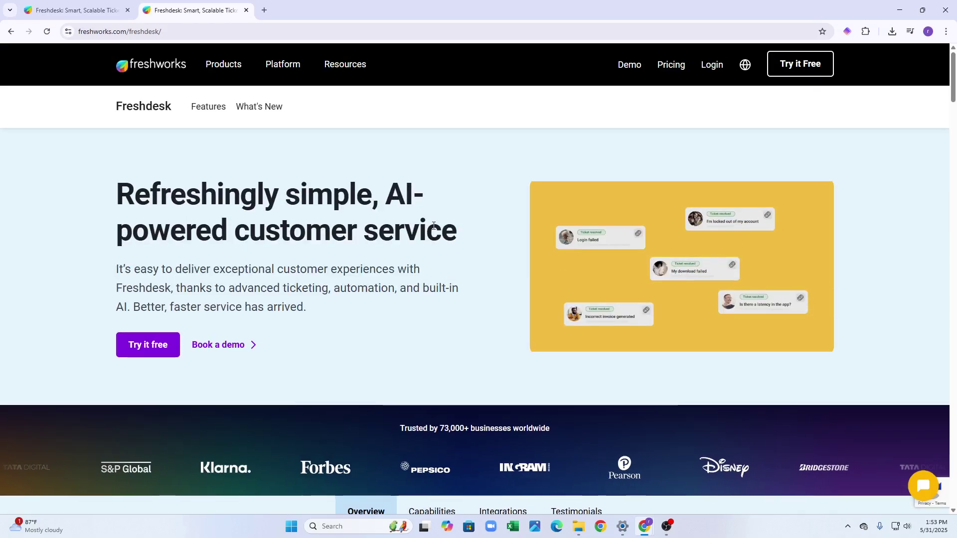
pyautogui.click(806, 70)
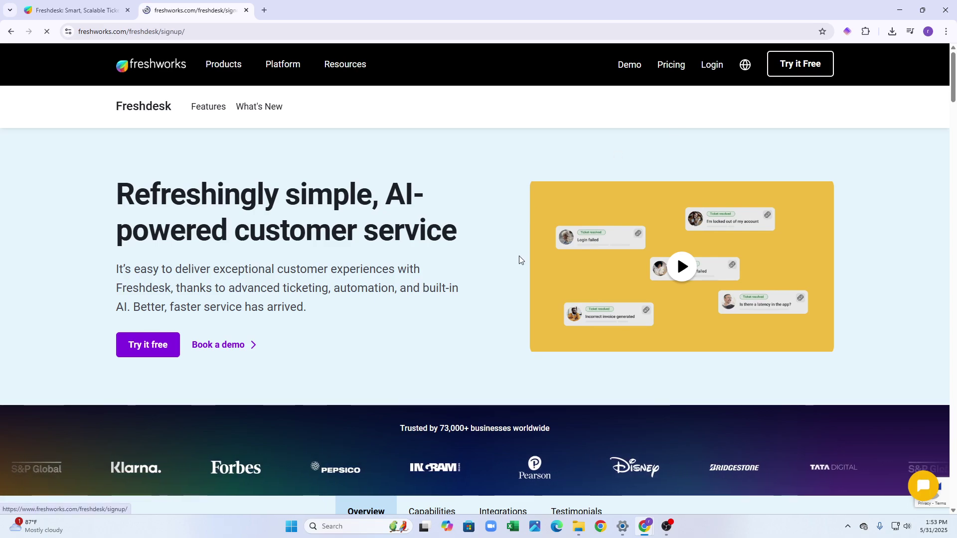
pyautogui.scroll(-4, 521, 254)
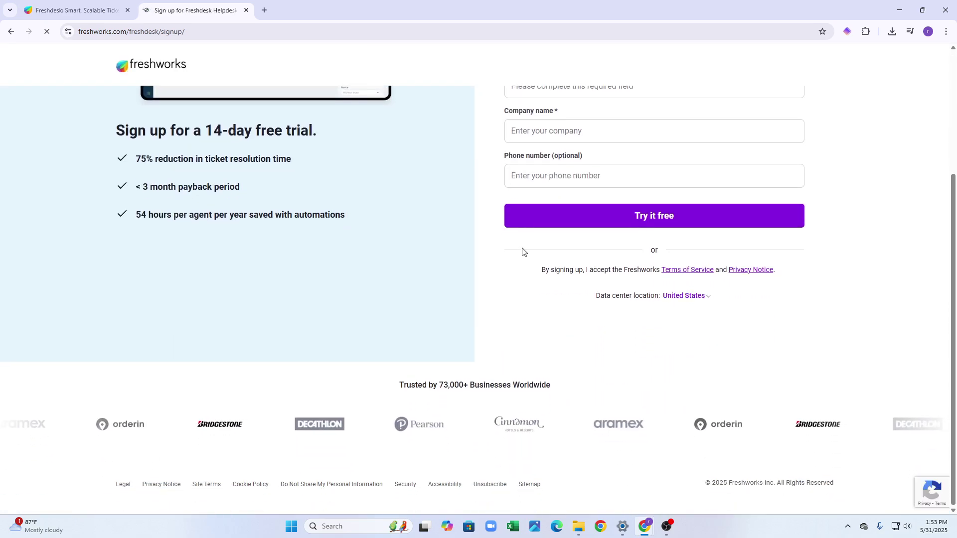
pyautogui.scroll(4, 522, 252)
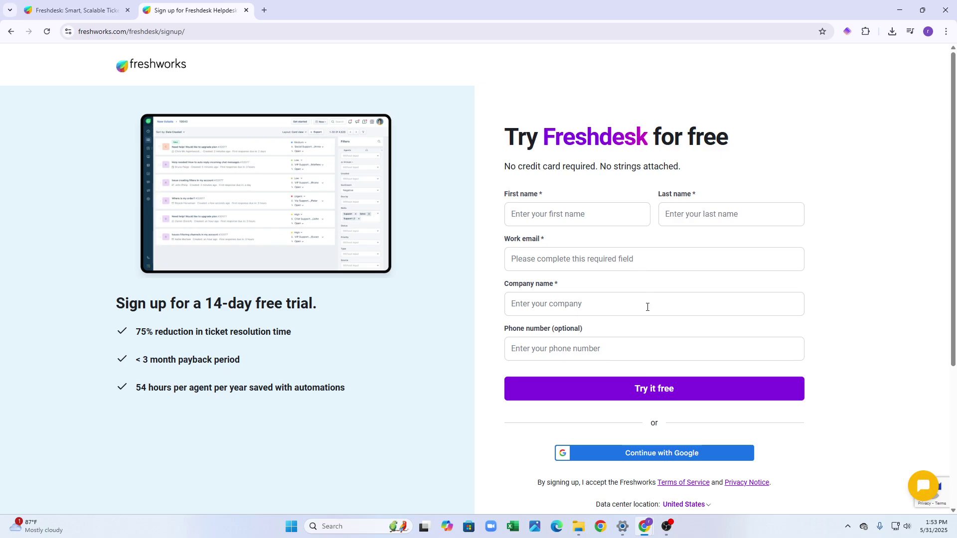
pyautogui.scroll(-2, 670, 350)
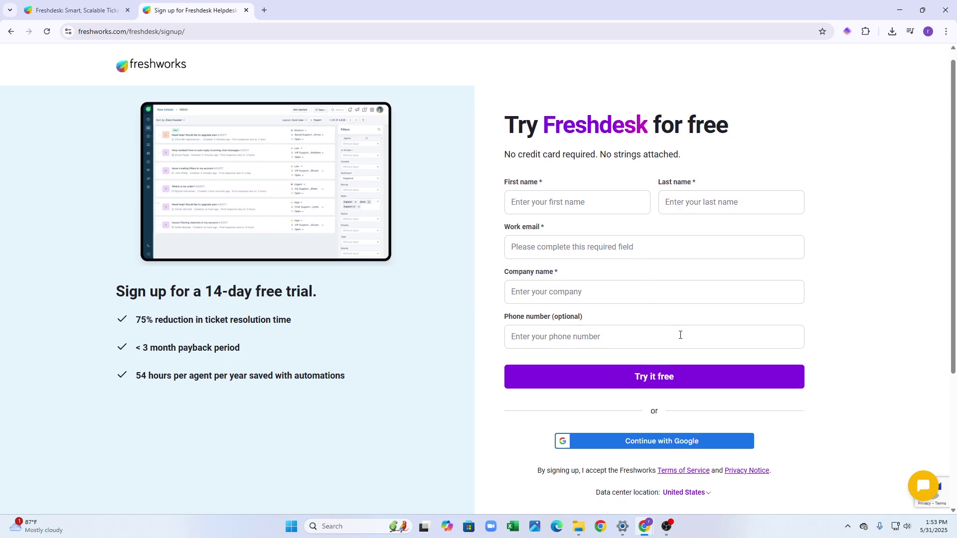
pyautogui.scroll(2, 682, 331)
pyautogui.scroll(-1, 681, 332)
pyautogui.scroll(-3, 681, 332)
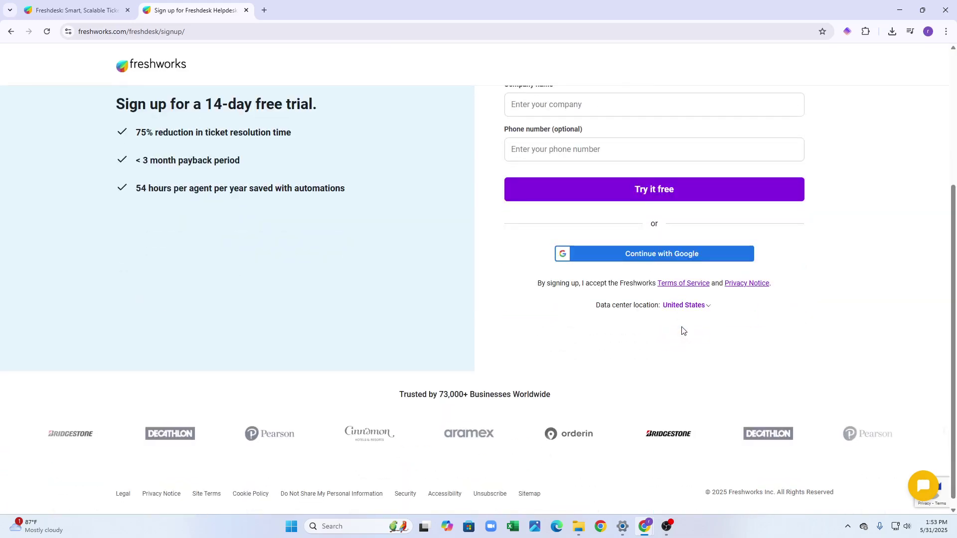
# Sign up with Google by choosing the account and authorizing Freshworks.
pyautogui.click(690, 251)
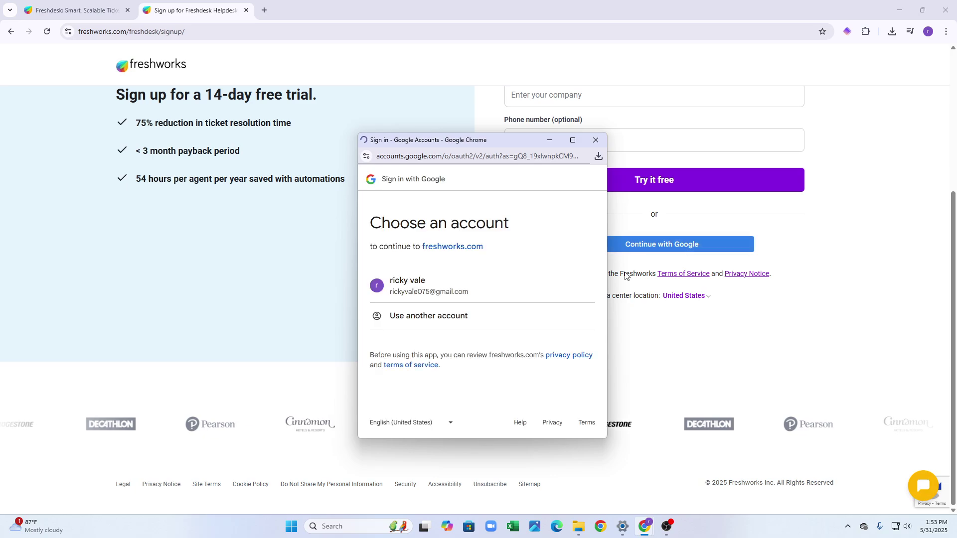
pyautogui.click(477, 280)
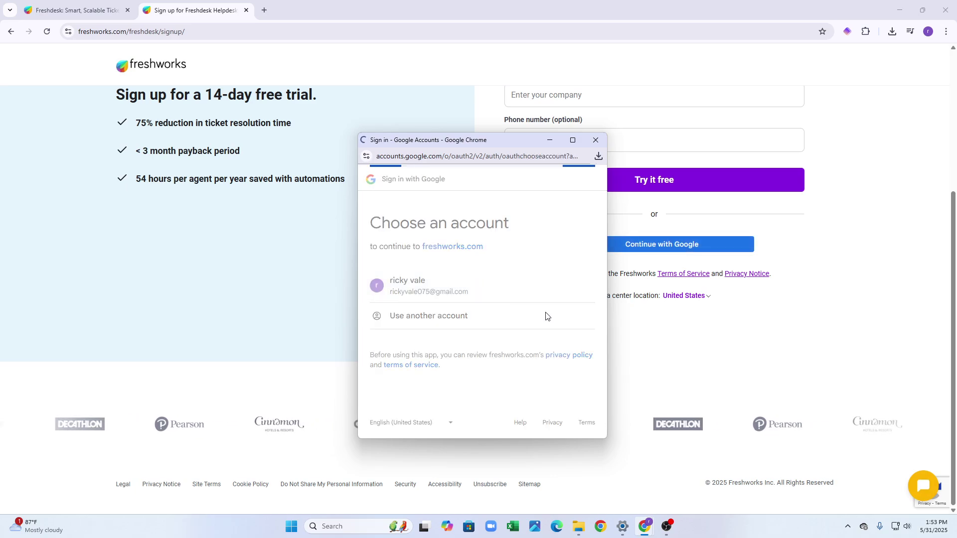
pyautogui.click(558, 357)
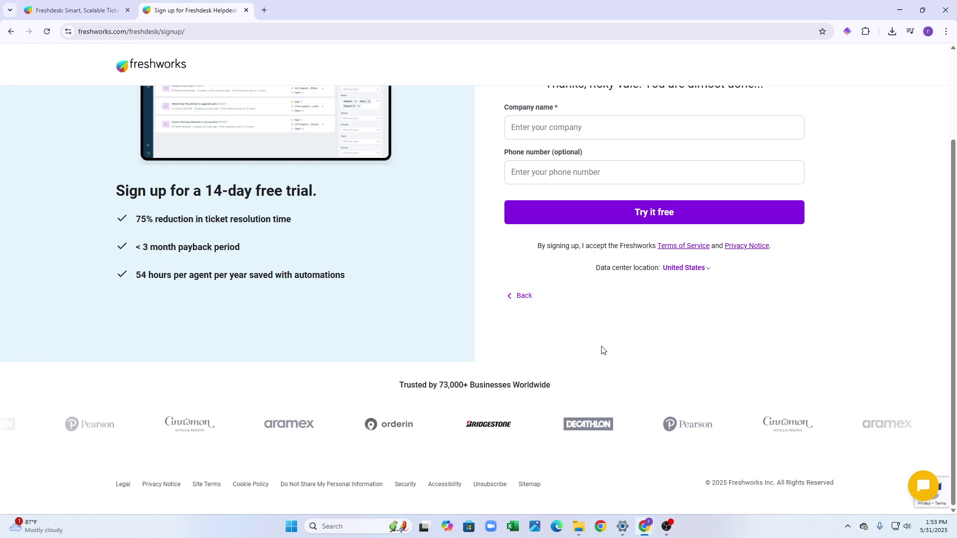
# Enter the company name and submit the Freshdesk free trial signup.
pyautogui.scroll(2, 628, 343)
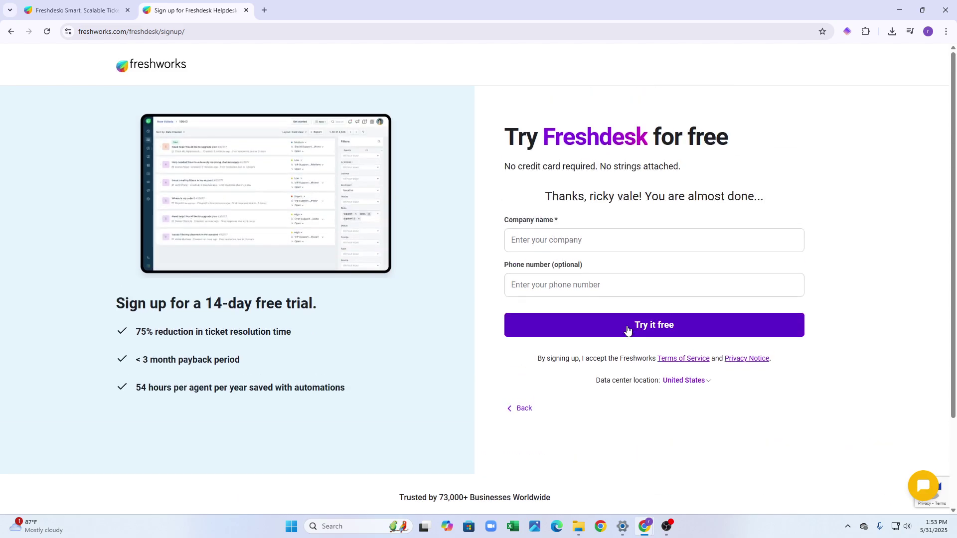
pyautogui.click(657, 237)
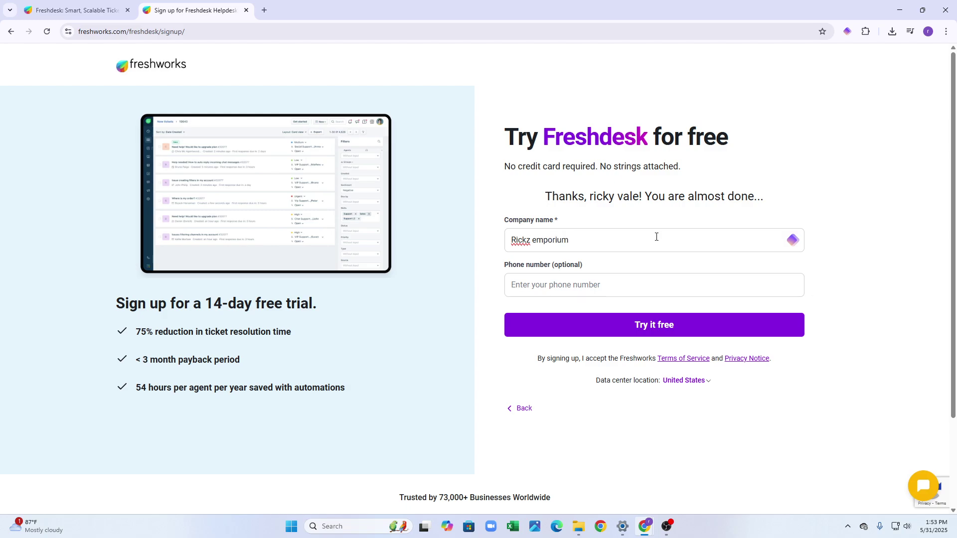
pyautogui.click(649, 284)
pyautogui.click(802, 261)
pyautogui.click(698, 327)
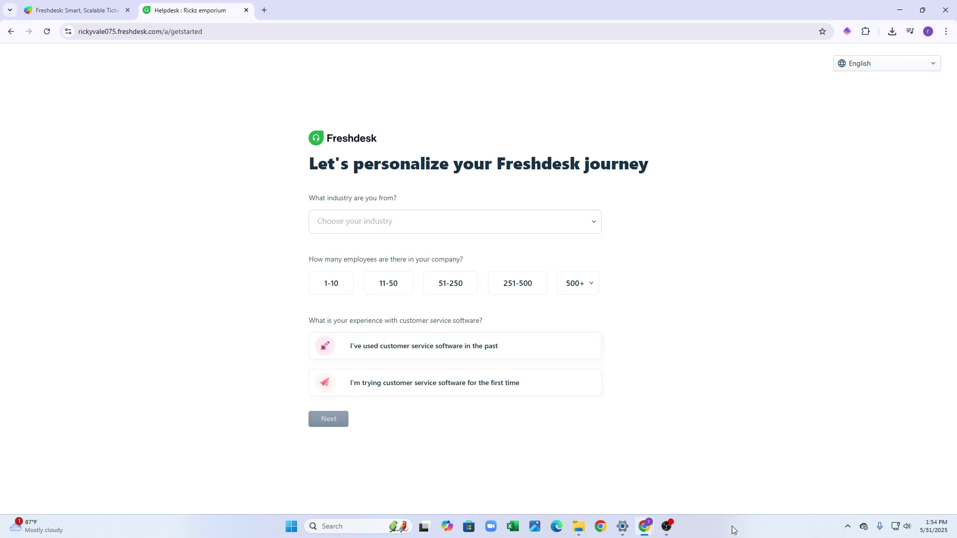
# Answer the questionnaire: Retail and E-commerce, 1-10 employees, first-time customer service software user.
pyautogui.click(440, 233)
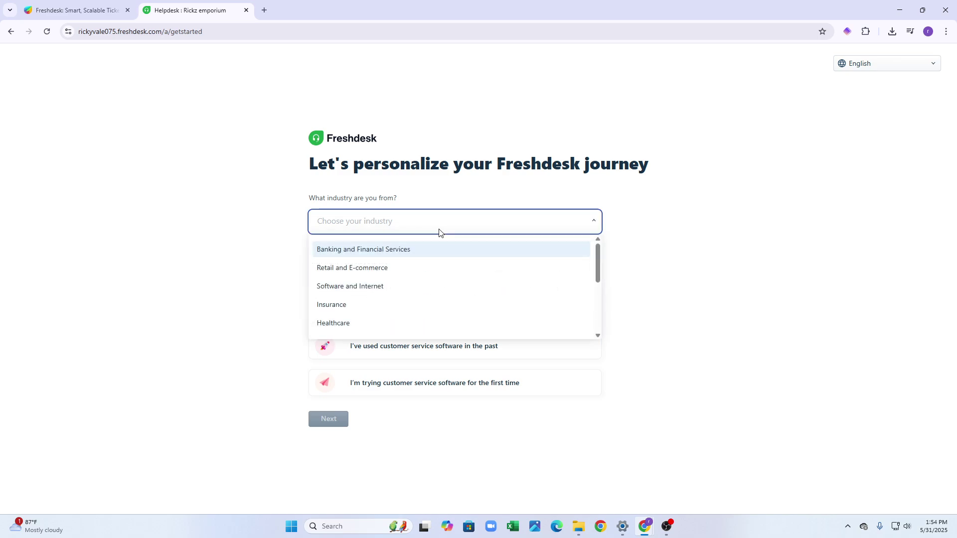
pyautogui.click(432, 268)
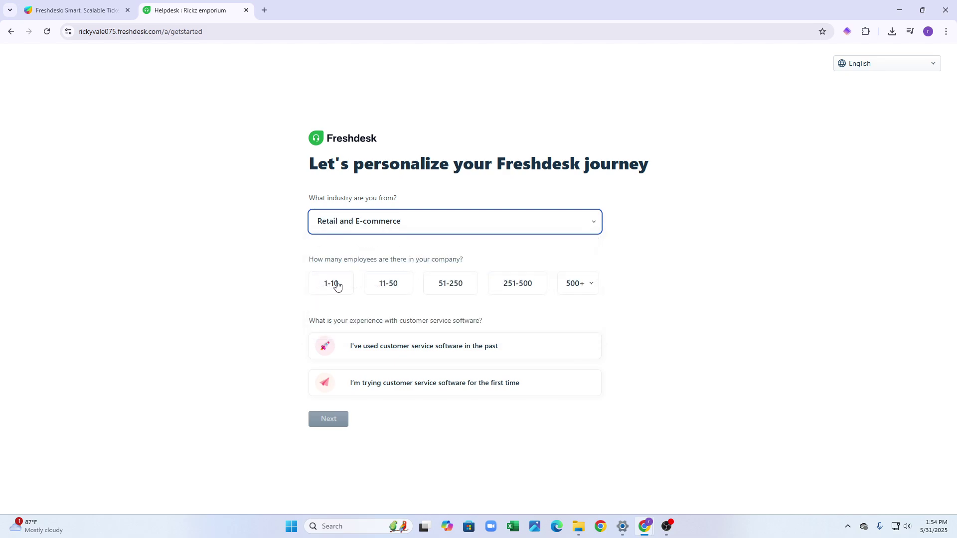
pyautogui.click(337, 285)
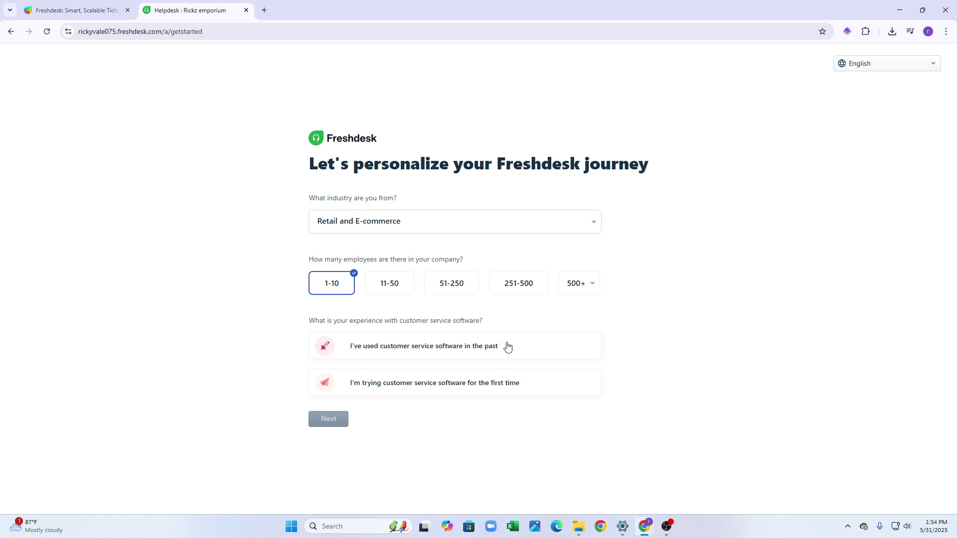
pyautogui.click(507, 346)
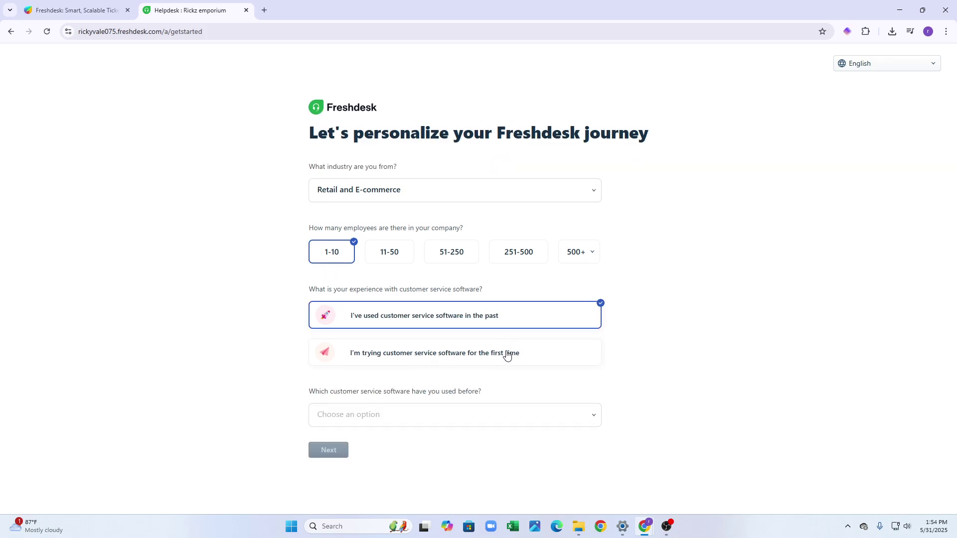
pyautogui.click(508, 354)
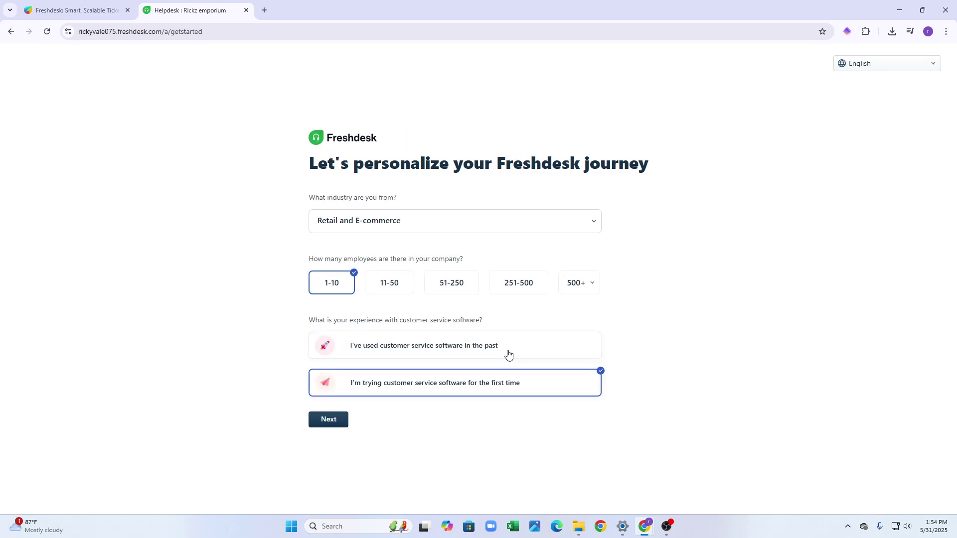
pyautogui.click(331, 425)
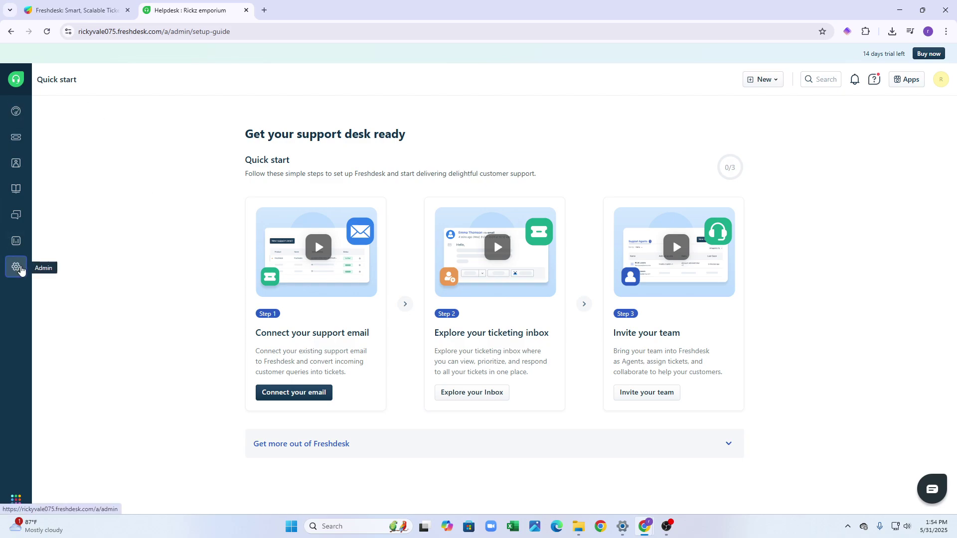
# Go to Freshdesk's Admin settings via the sidebar gear icon.
pyautogui.click(21, 270)
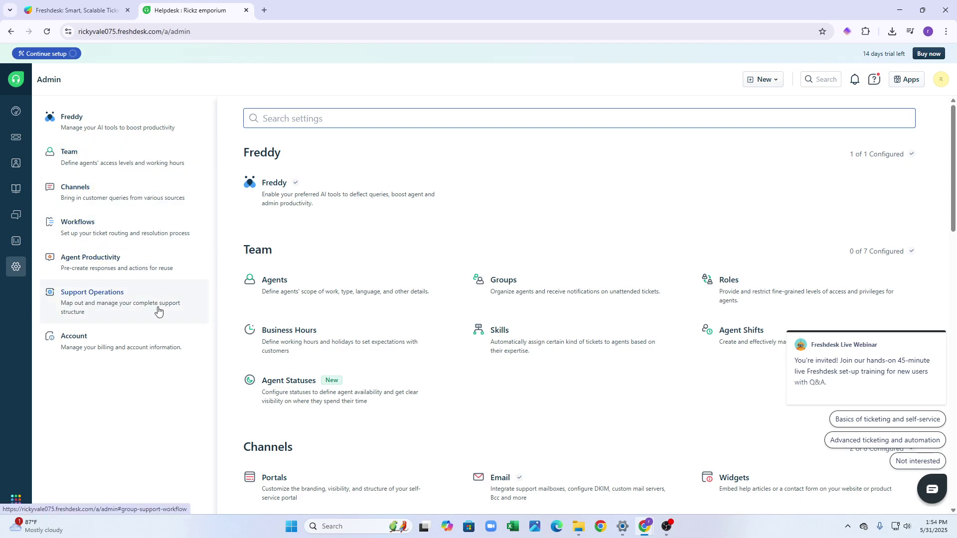
pyautogui.scroll(-1, 299, 312)
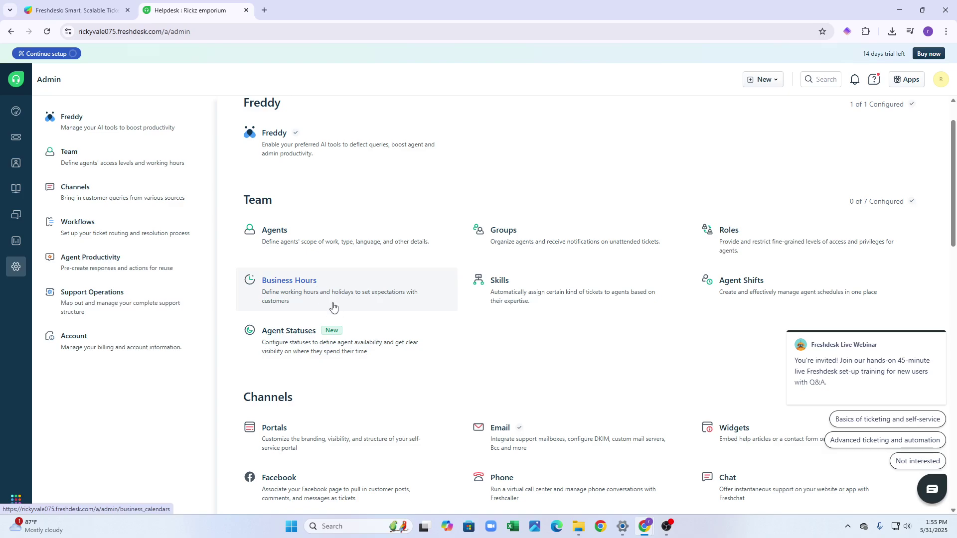
pyautogui.scroll(-2, 439, 339)
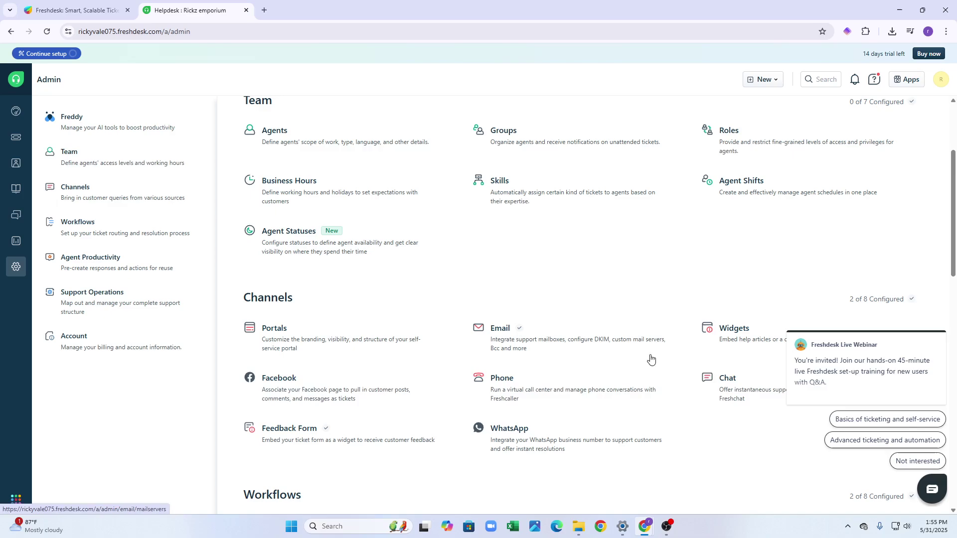
pyautogui.scroll(3, 704, 327)
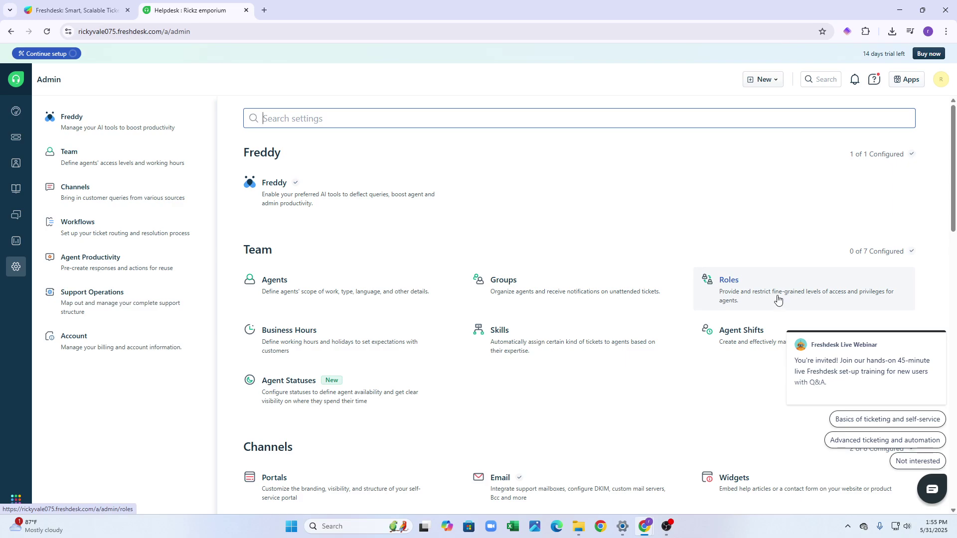
pyautogui.scroll(-2, 756, 304)
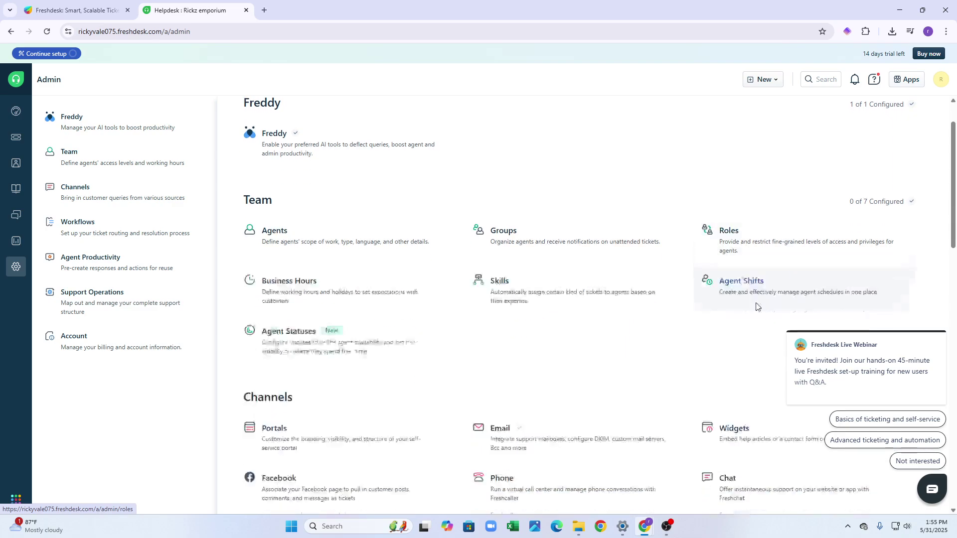
pyautogui.scroll(-2, 730, 297)
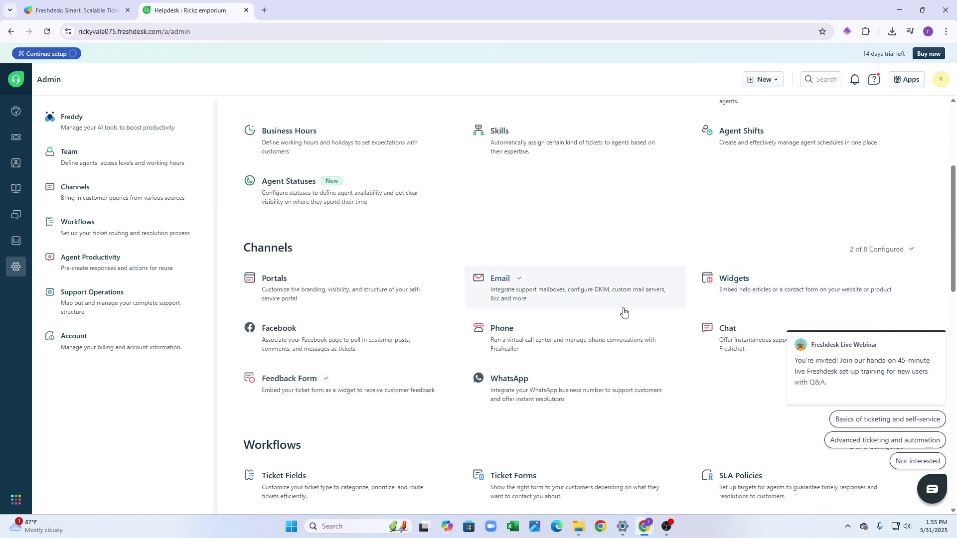
pyautogui.scroll(-1, 628, 303)
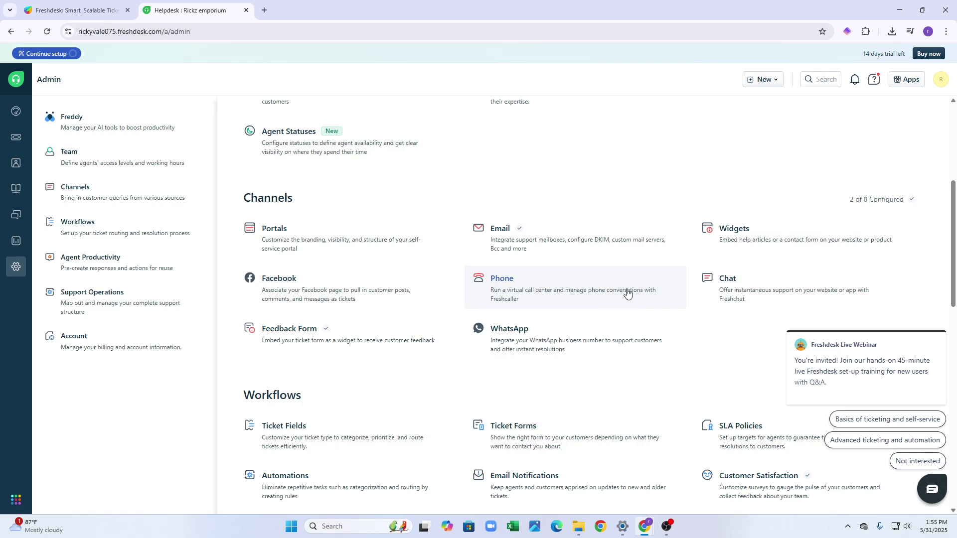
pyautogui.scroll(5, 541, 329)
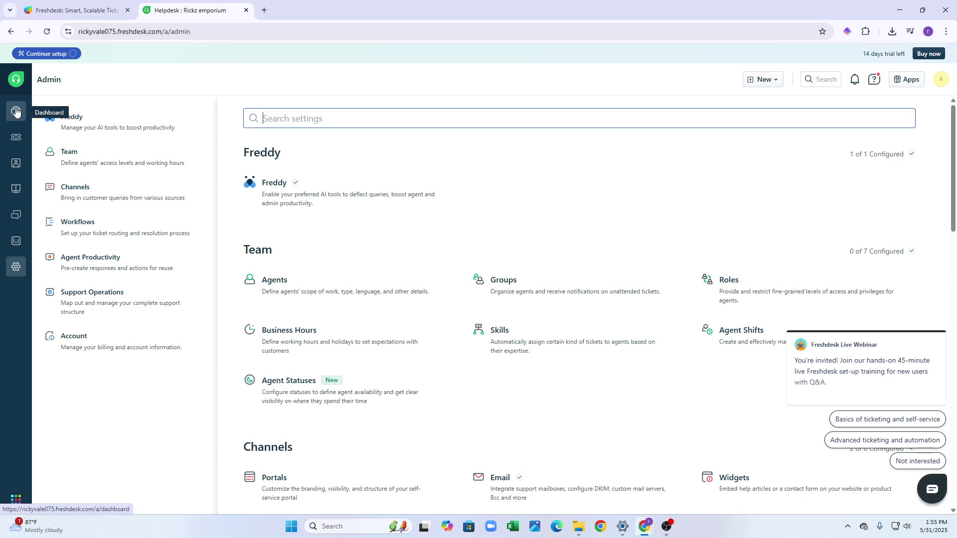
# Go to Tickets and start a new ticket from the 'Create your first ticket' card.
pyautogui.click(15, 136)
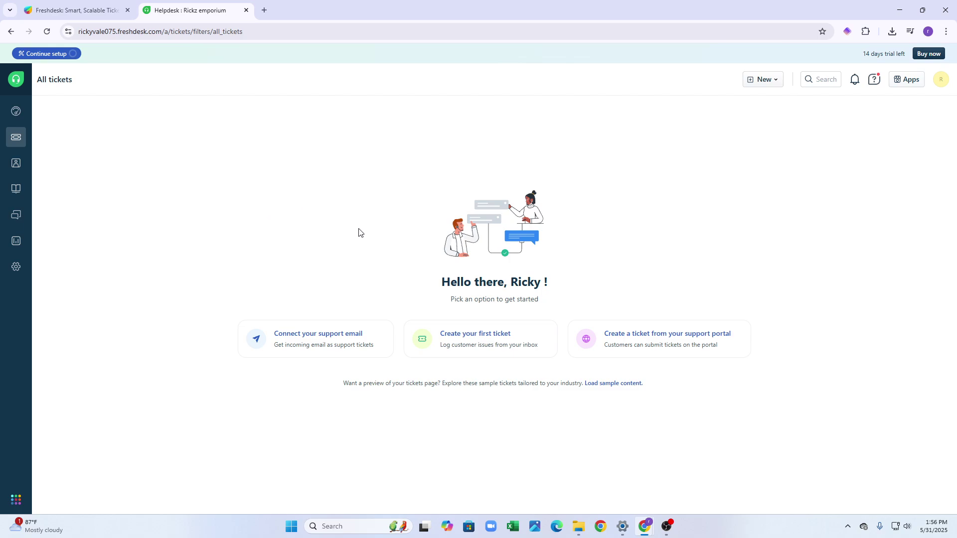
pyautogui.click(448, 343)
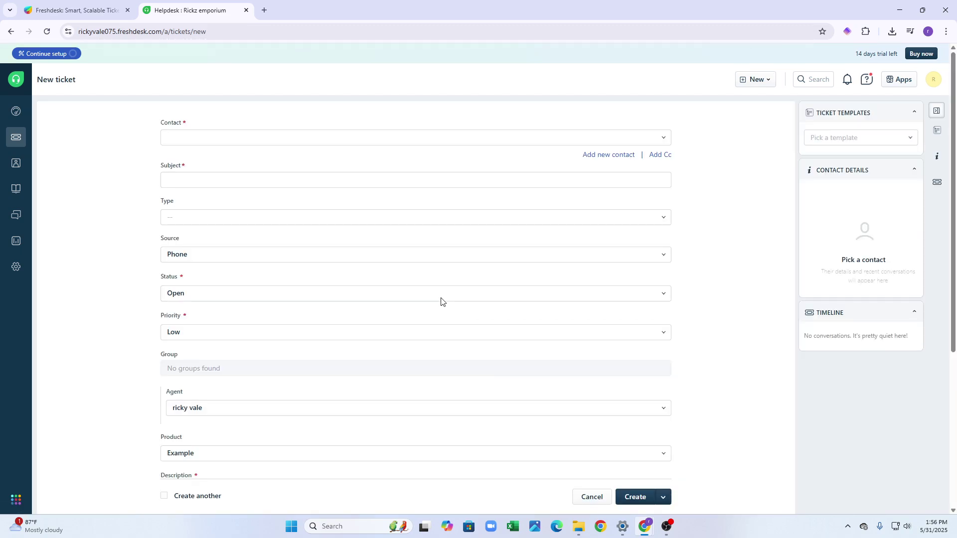
# Replace the invalid Contact entry with the contact's e-mail address.
pyautogui.click(454, 141)
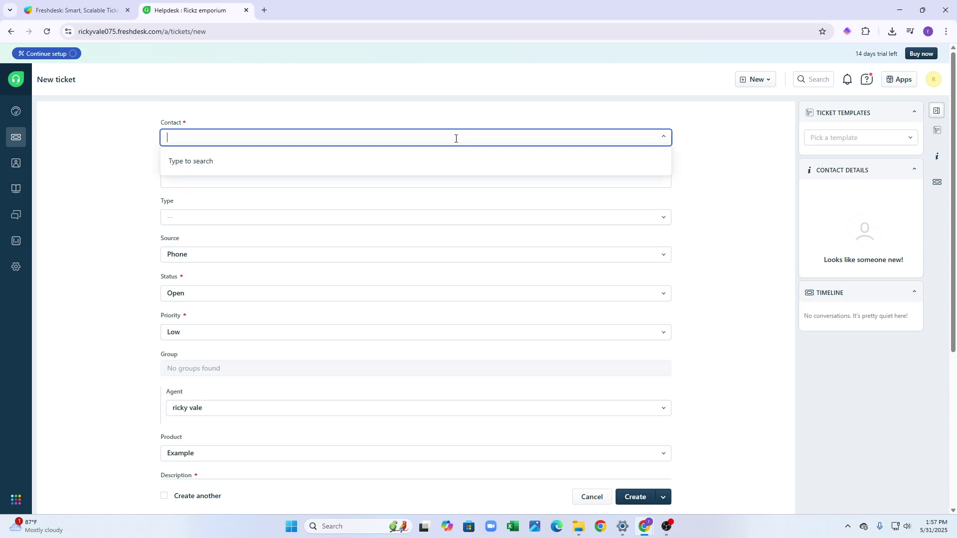
pyautogui.click(391, 186)
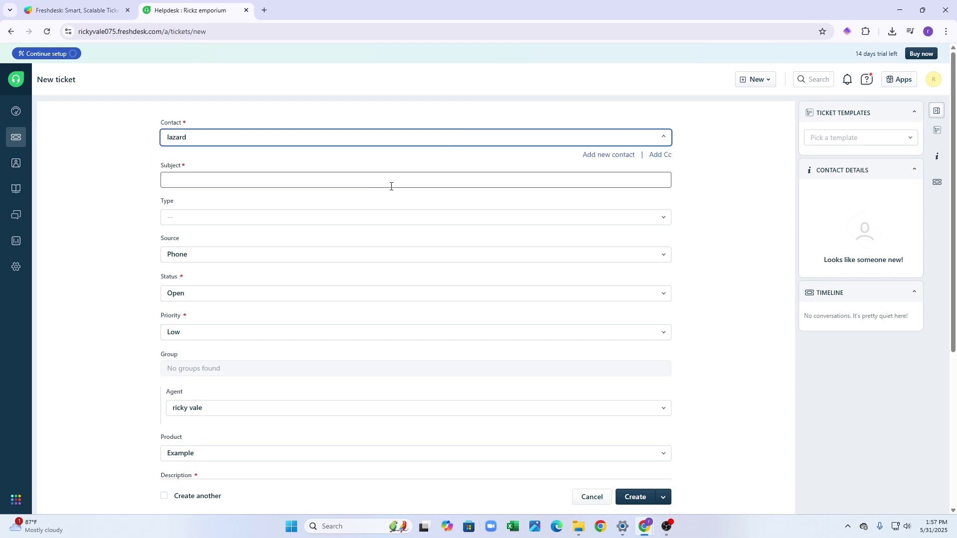
pyautogui.click(397, 139)
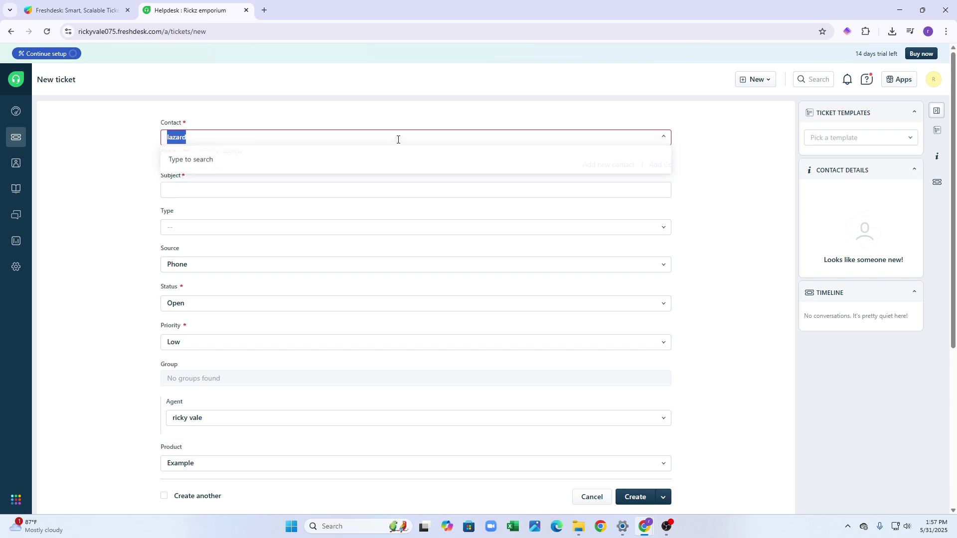
pyautogui.click(397, 142)
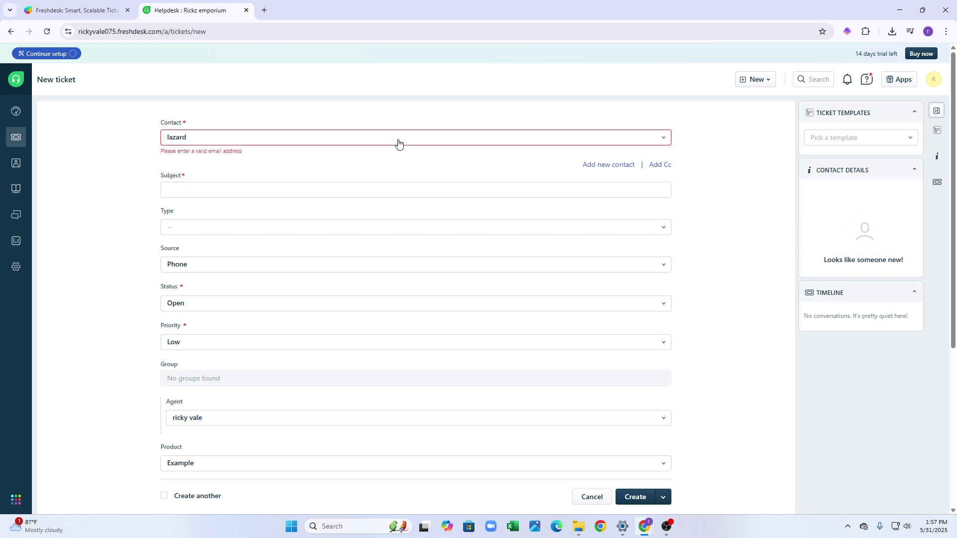
pyautogui.click(398, 143)
pyautogui.click(398, 138)
pyautogui.click(398, 137)
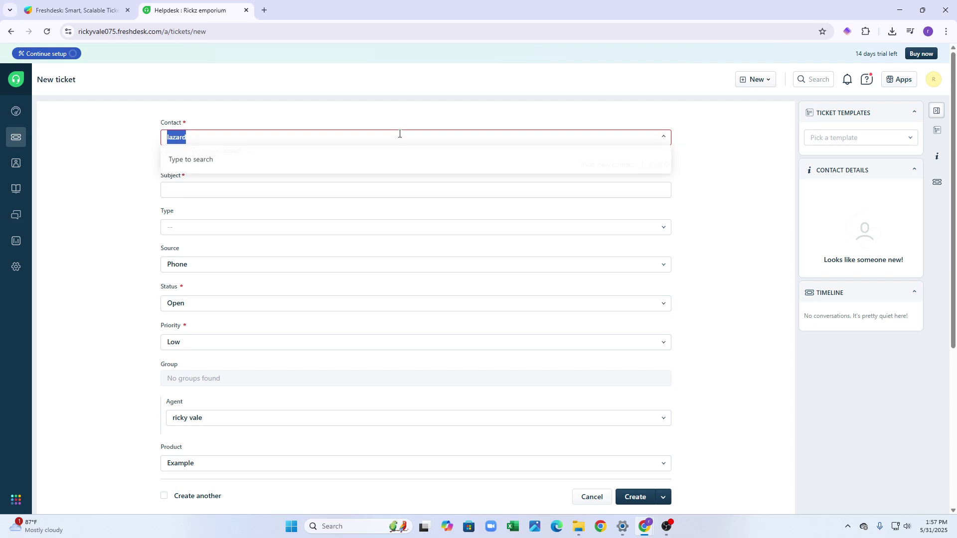
pyautogui.click(359, 143)
pyautogui.click(353, 139)
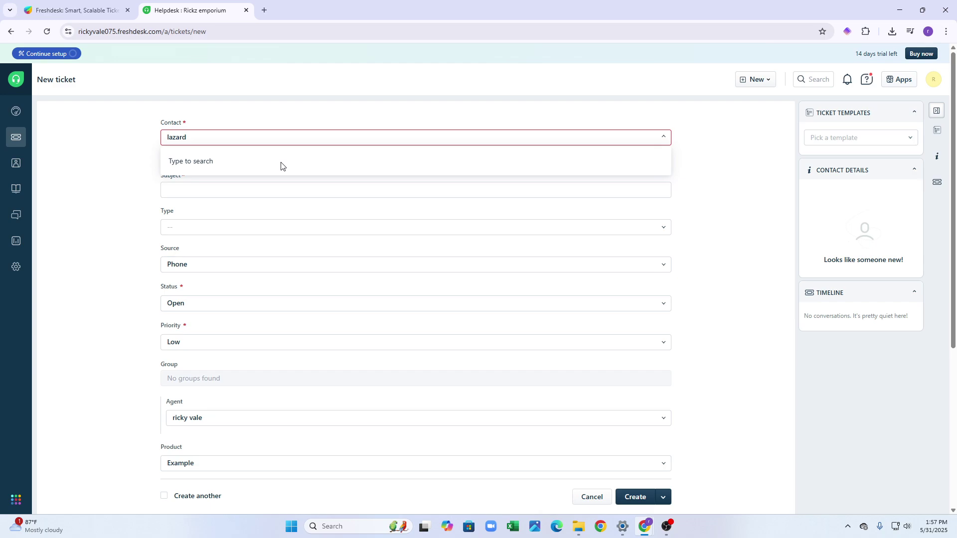
pyautogui.click(409, 144)
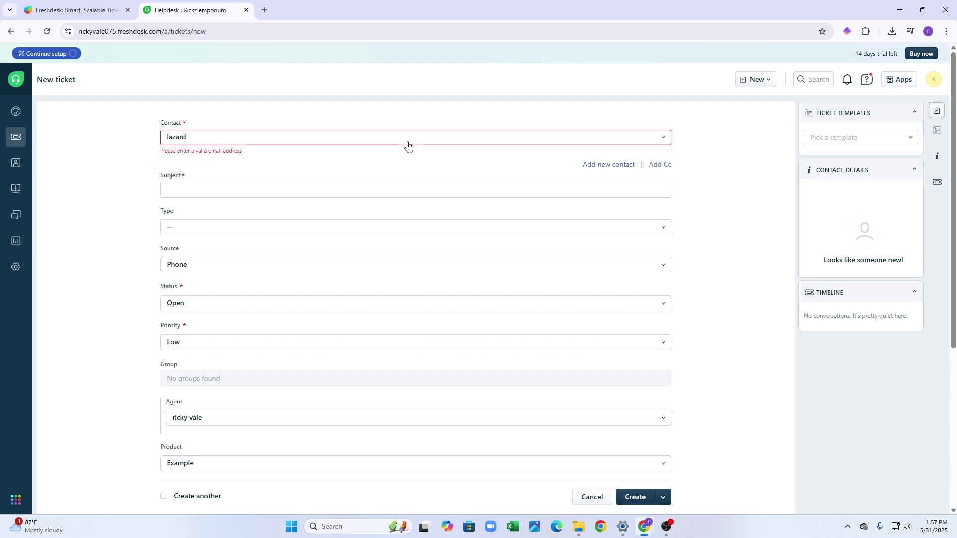
pyautogui.click(408, 146)
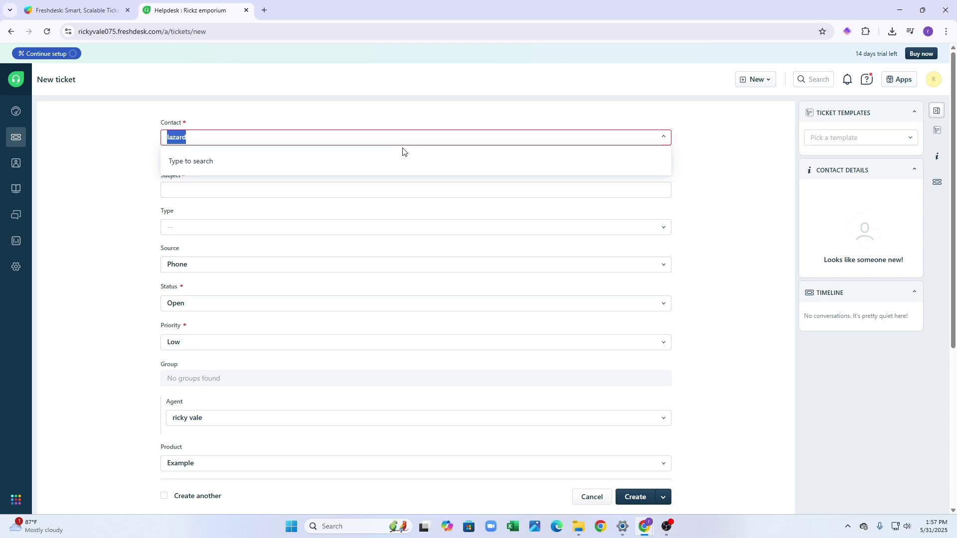
pyautogui.press('BackSpace')
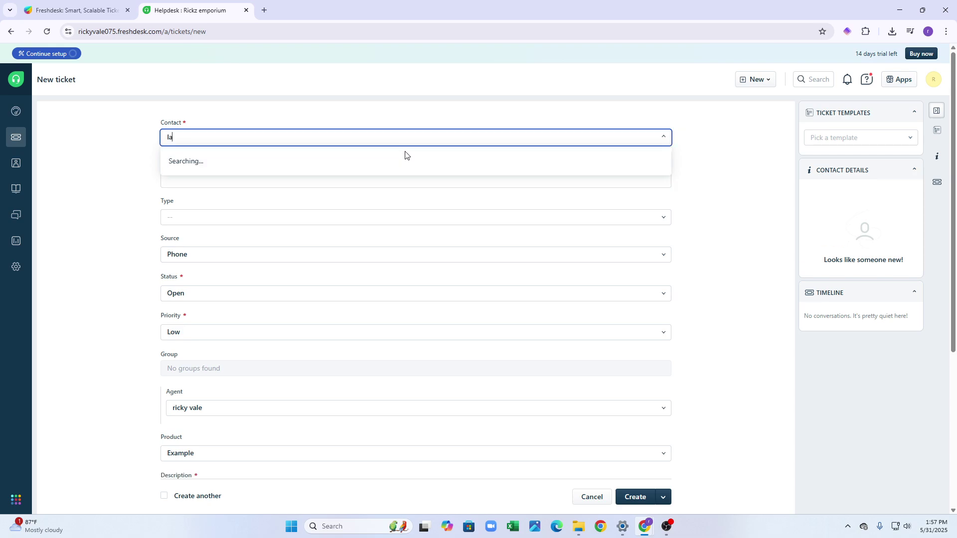
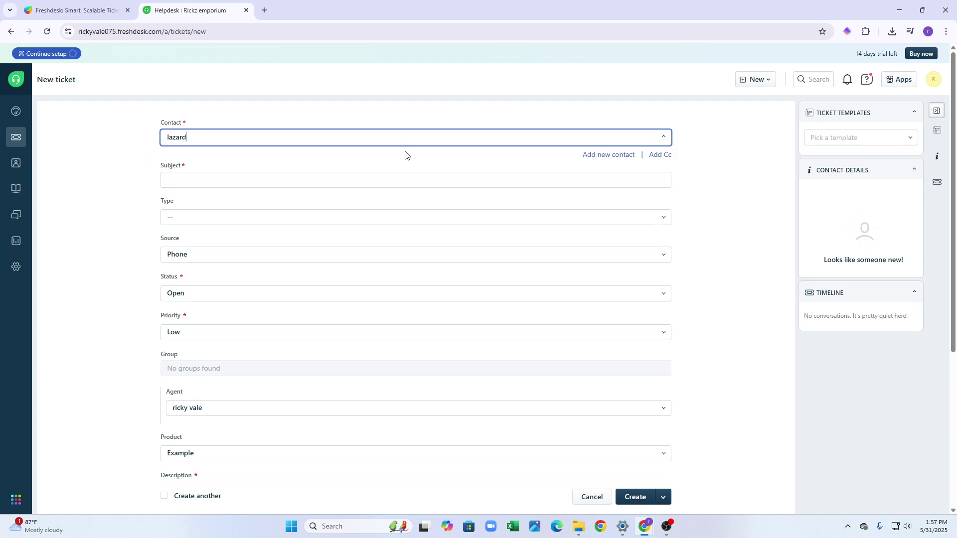
# Give the ticket subject 'complain' and type Problem, keeping source Phone and status Open.
pyautogui.click(365, 178)
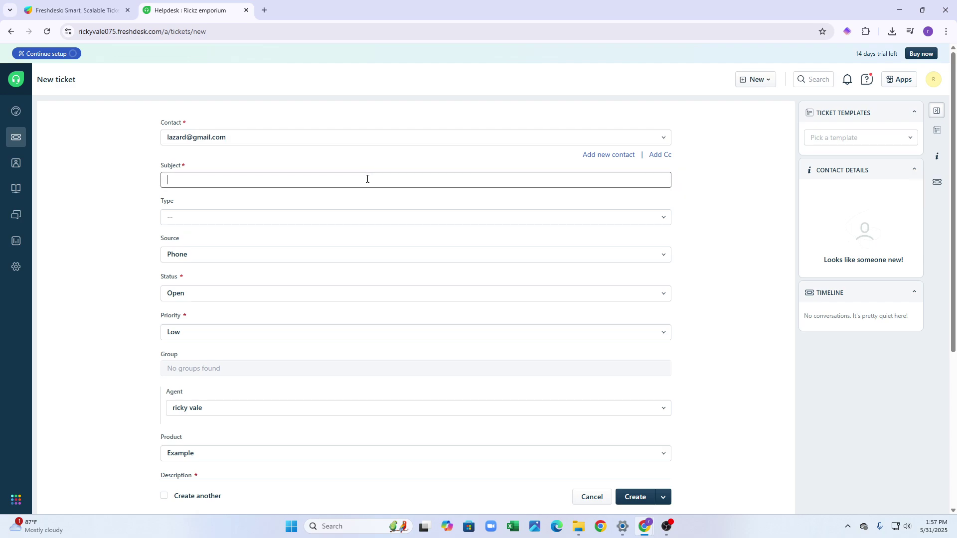
pyautogui.click(361, 211)
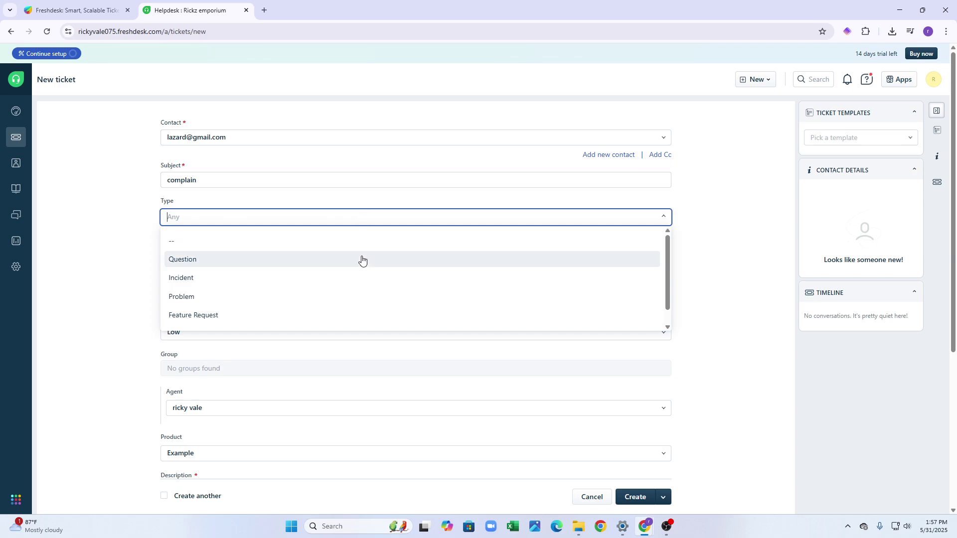
pyautogui.scroll(-1, 359, 261)
pyautogui.click(338, 281)
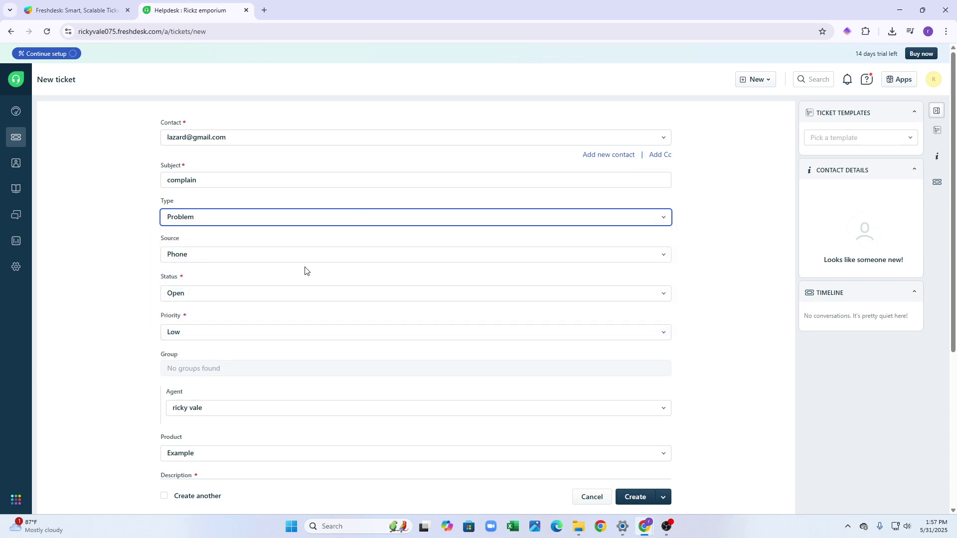
pyautogui.click(314, 260)
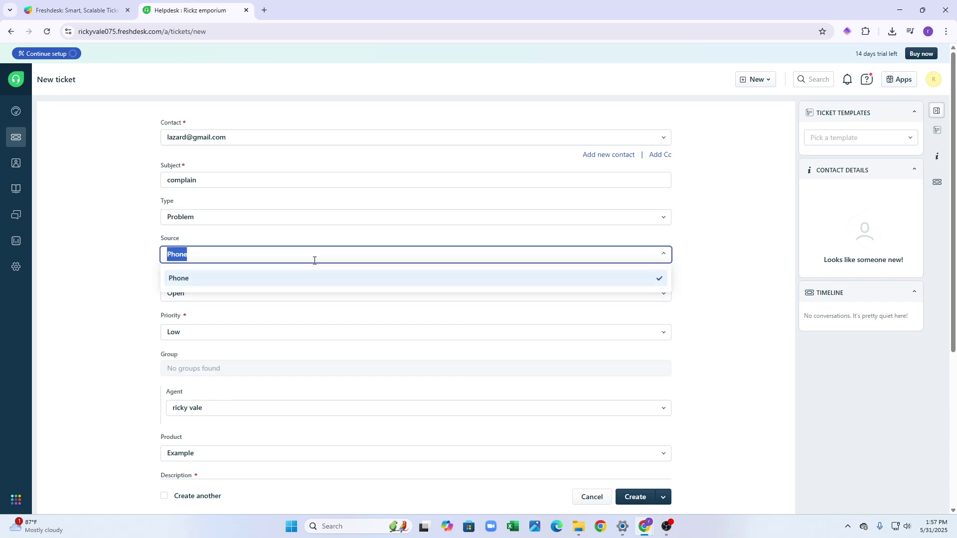
pyautogui.click(352, 249)
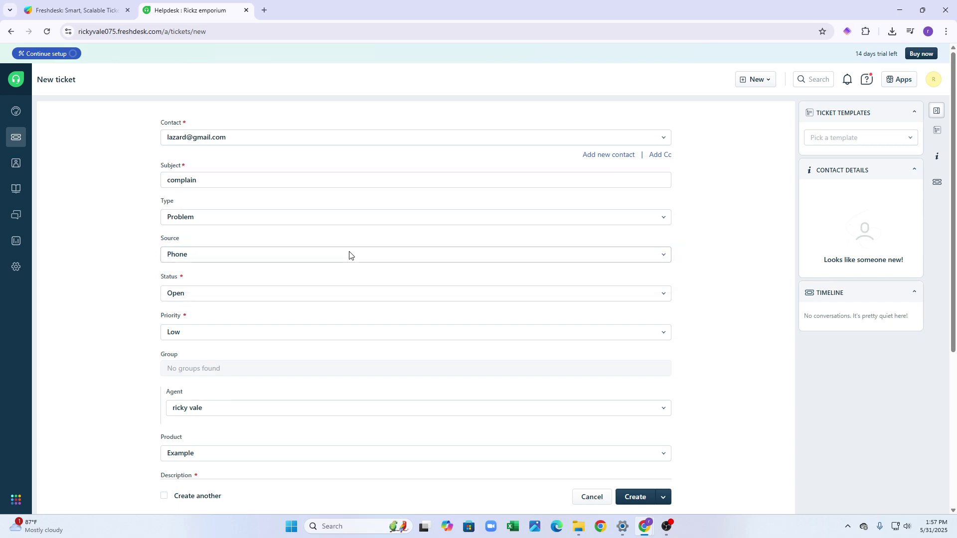
pyautogui.click(331, 288)
pyautogui.scroll(-2, 354, 284)
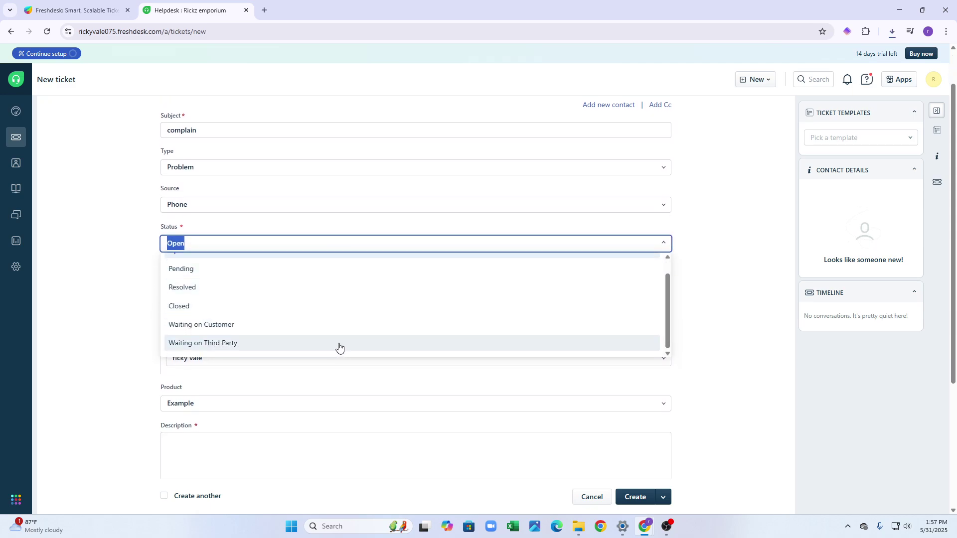
pyautogui.scroll(3, 335, 342)
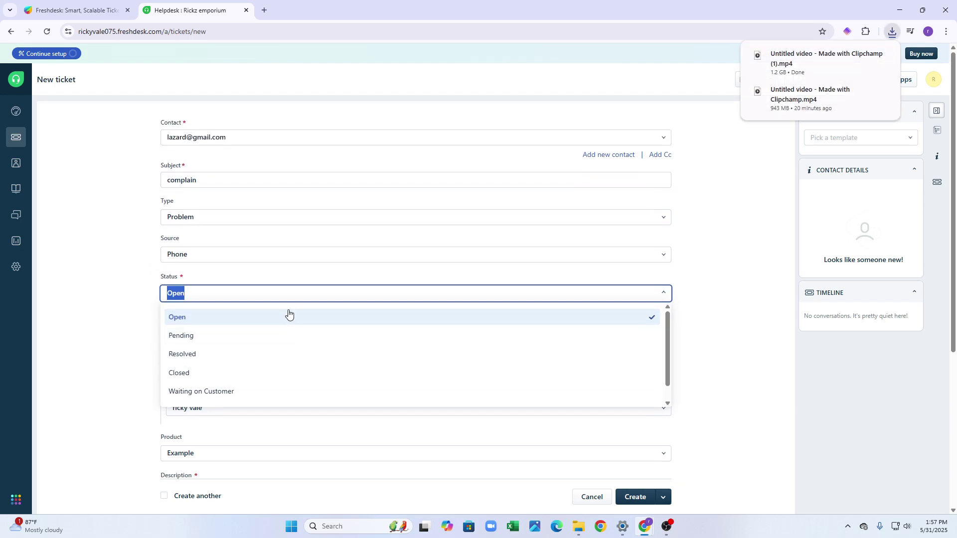
pyautogui.click(284, 314)
pyautogui.scroll(-3, 132, 294)
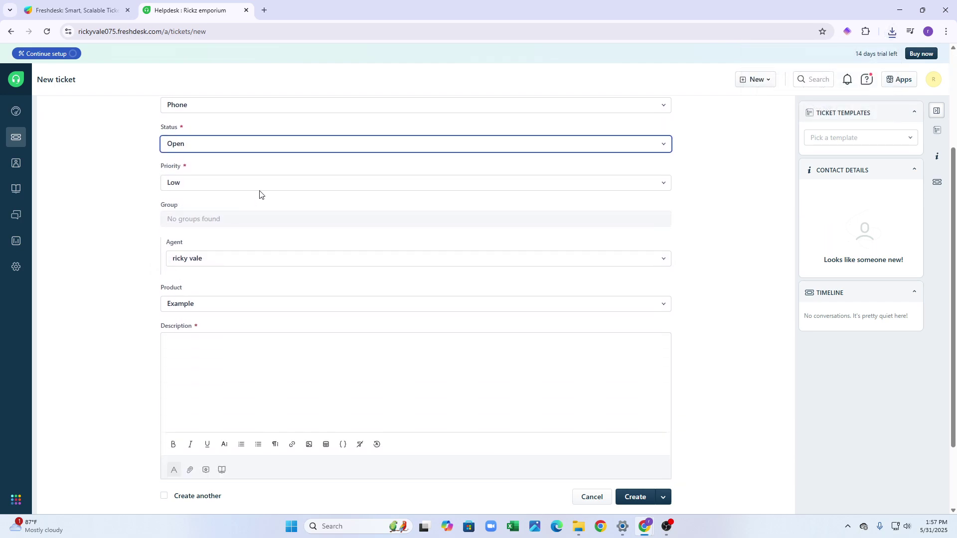
# Set ticket priority to High, keeping the current agent and product Example.
pyautogui.click(276, 182)
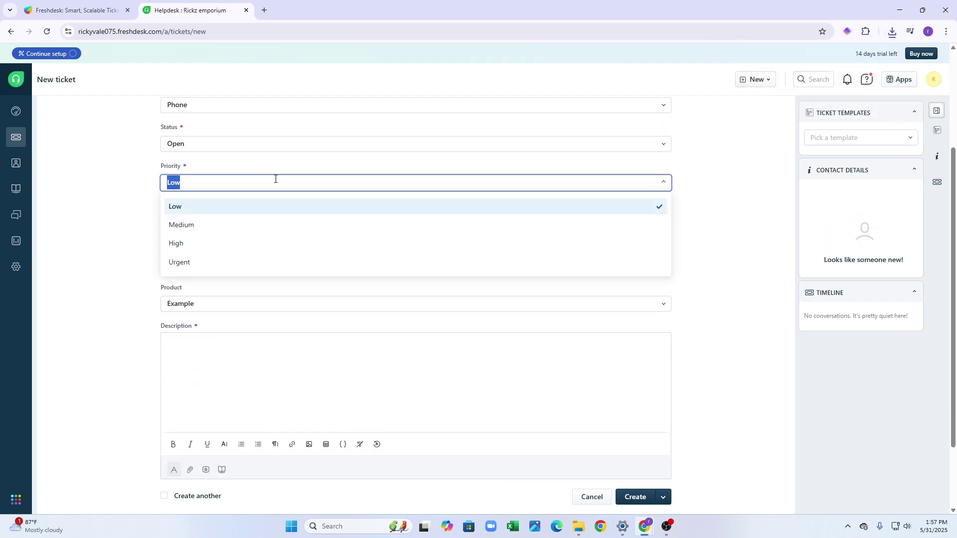
pyautogui.click(272, 244)
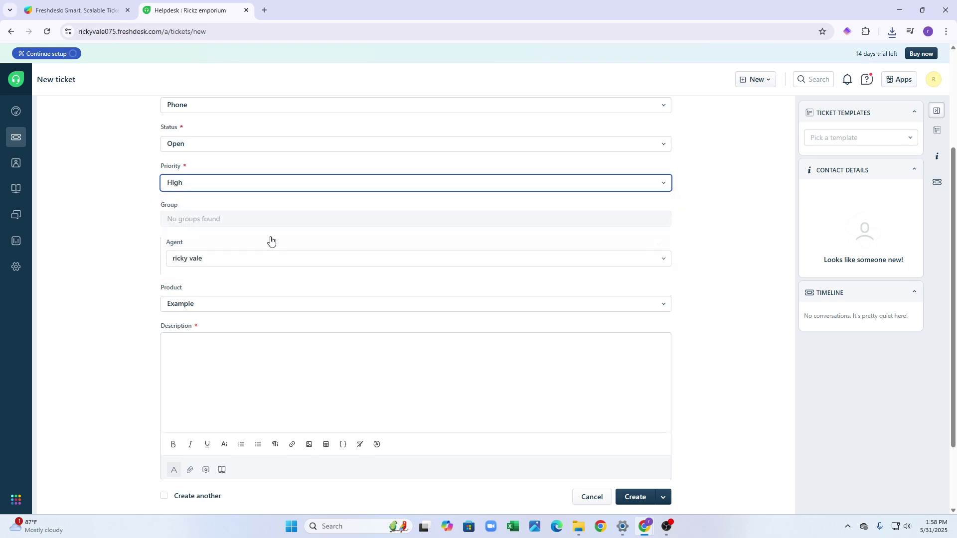
pyautogui.click(242, 265)
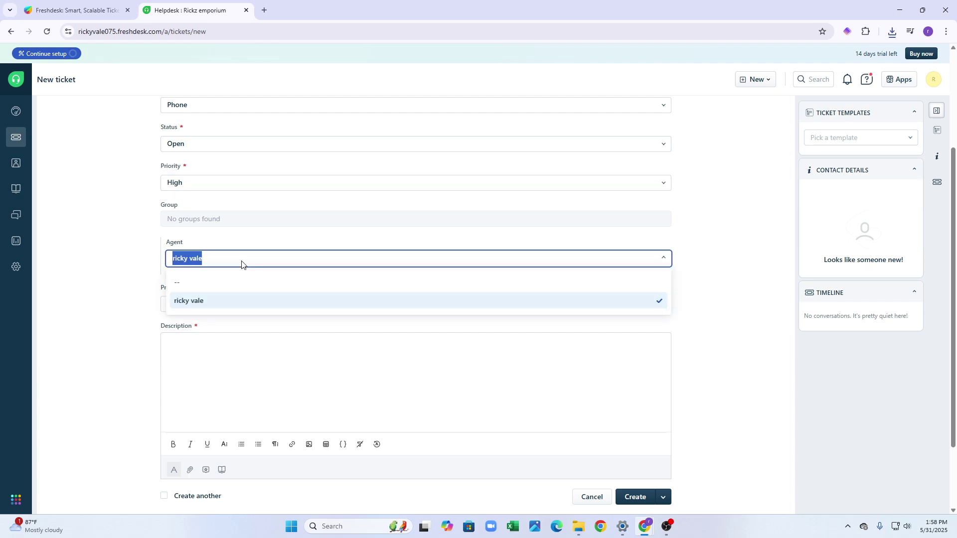
pyautogui.click(242, 265)
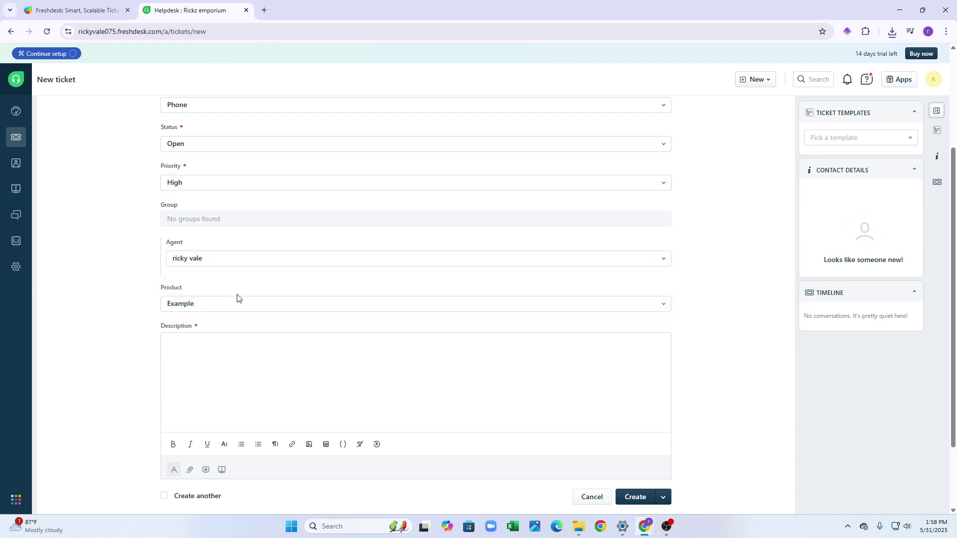
pyautogui.scroll(-1, 263, 301)
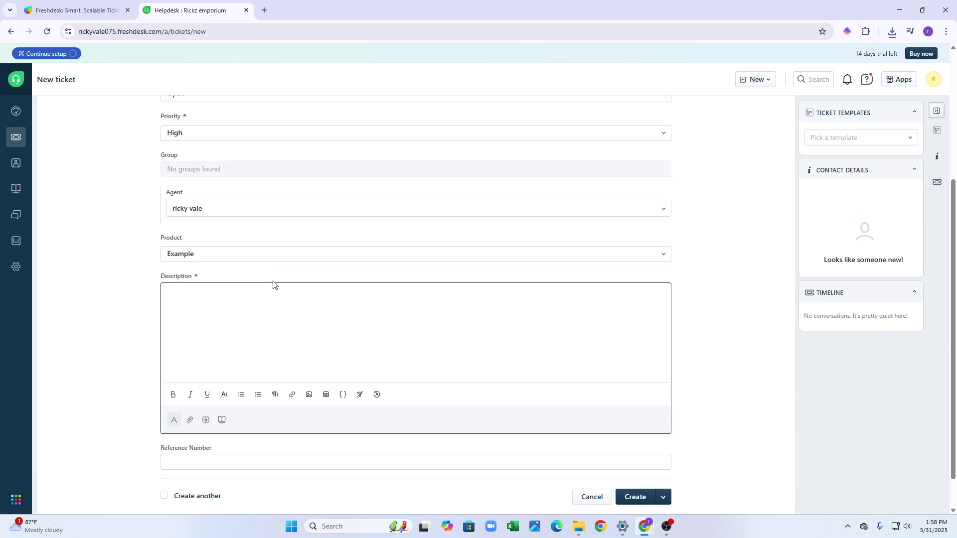
pyautogui.click(310, 258)
pyautogui.click(310, 259)
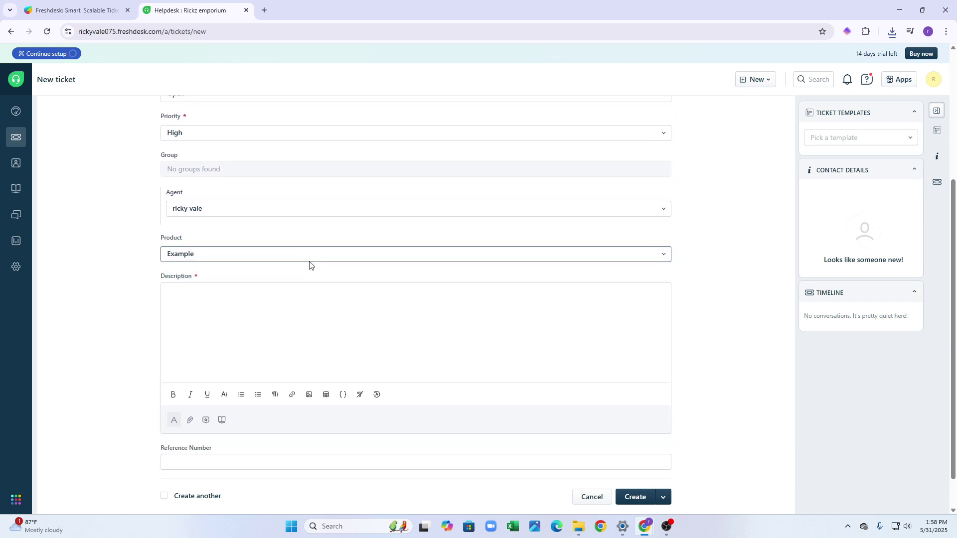
pyautogui.scroll(-1, 357, 270)
pyautogui.click(349, 269)
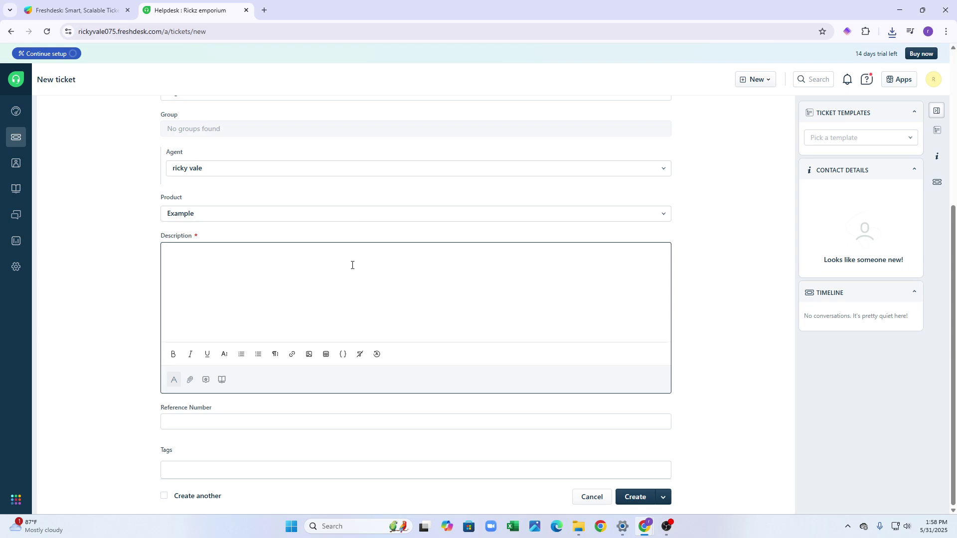
# Type placeholder text into the ticket Description editor.
pyautogui.write('jagvdscfkjdgvcjdhbcjas  notes')
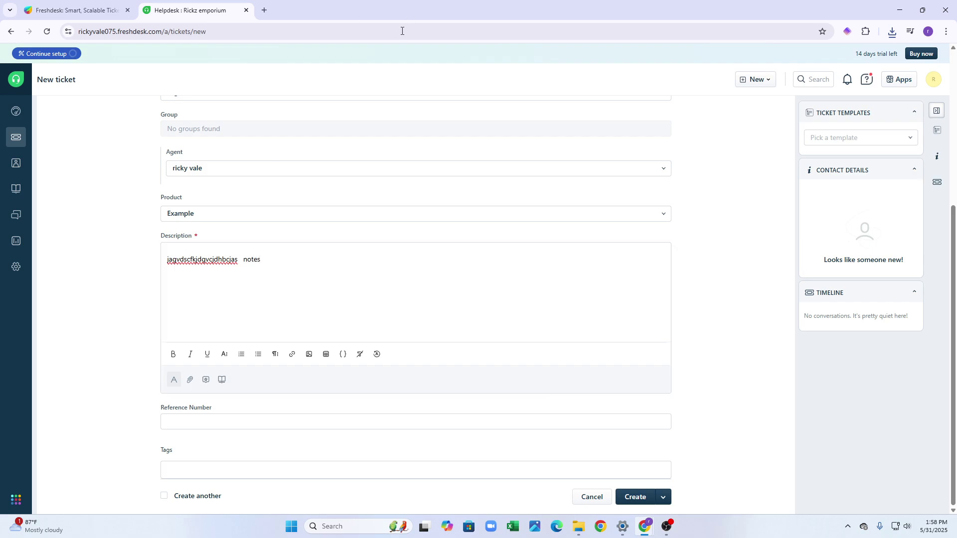
# Underline the word 'notes' in the description and recolour it yellow.
pyautogui.moveTo(245, 255); pyautogui.dragTo(243, 257)
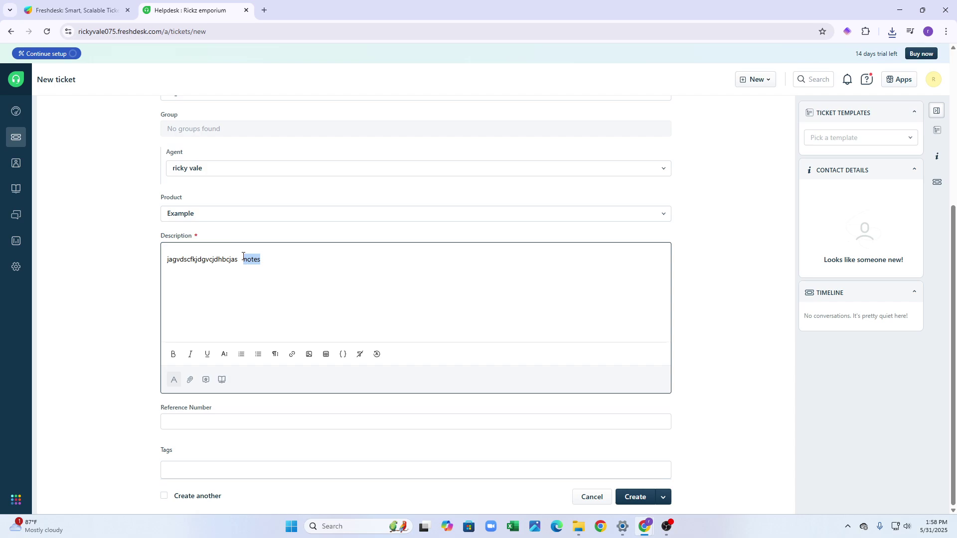
pyautogui.click(207, 355)
pyautogui.click(228, 363)
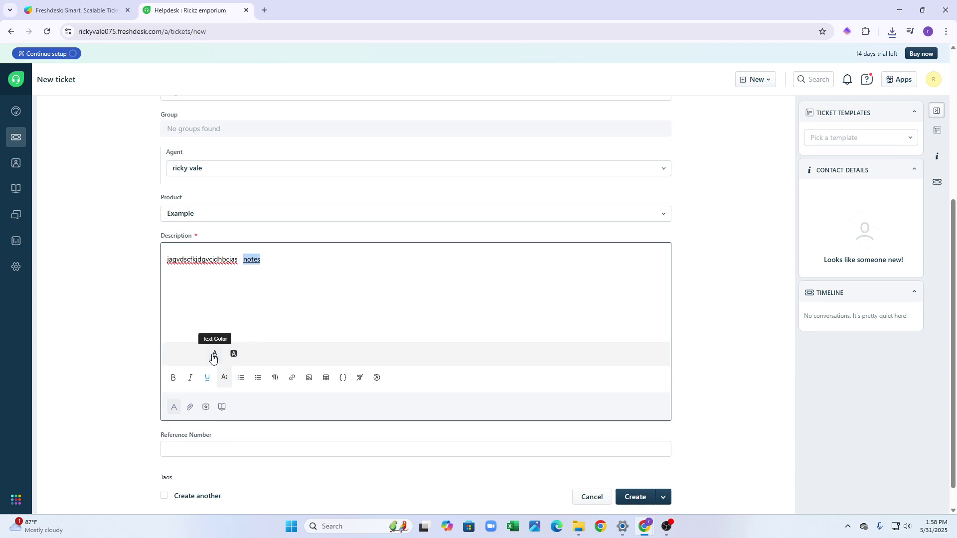
pyautogui.click(213, 357)
pyautogui.click(224, 296)
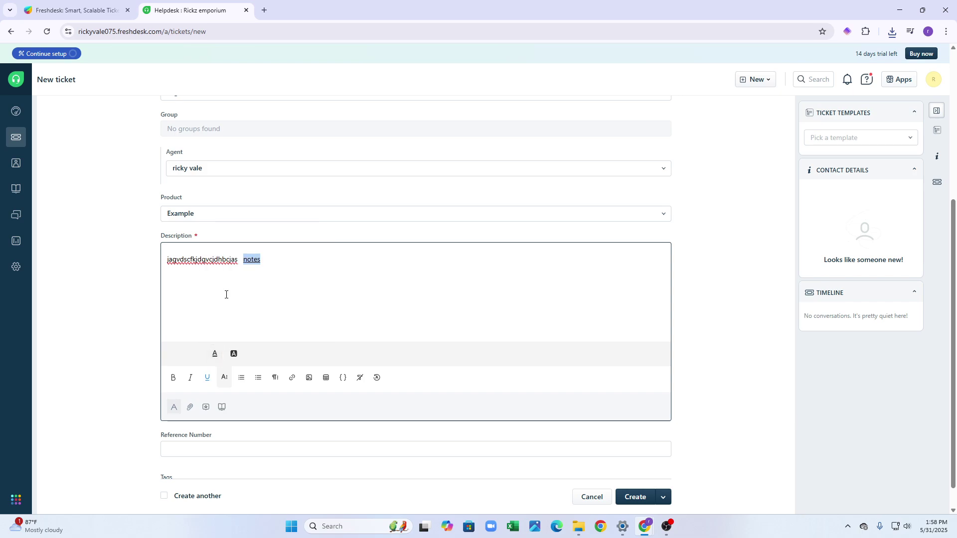
pyautogui.doubleClick(251, 258)
pyautogui.click(248, 258)
pyautogui.doubleClick(257, 265)
pyautogui.click(327, 284)
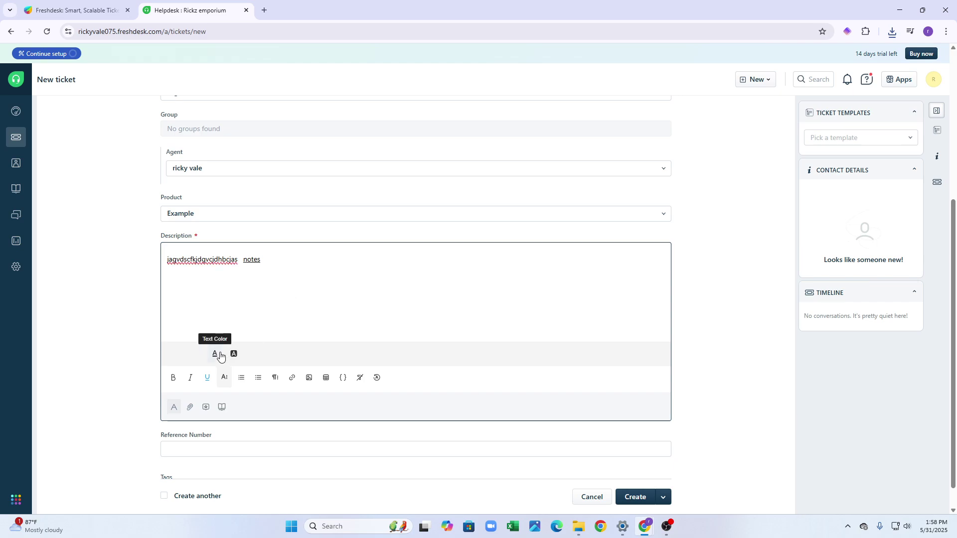
# Try numbered and bullet lists, remove underline, and show the Canned responses panel.
pyautogui.click(241, 380)
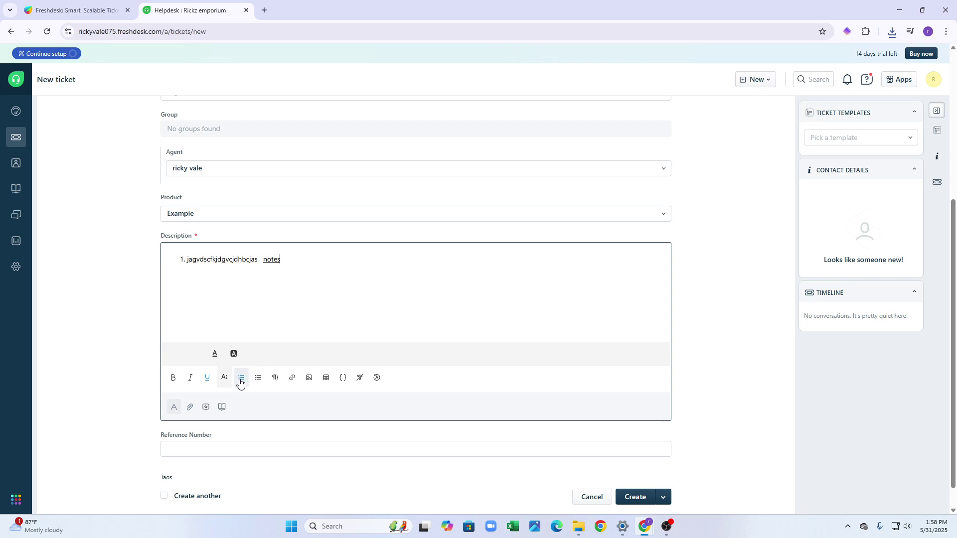
pyautogui.click(241, 381)
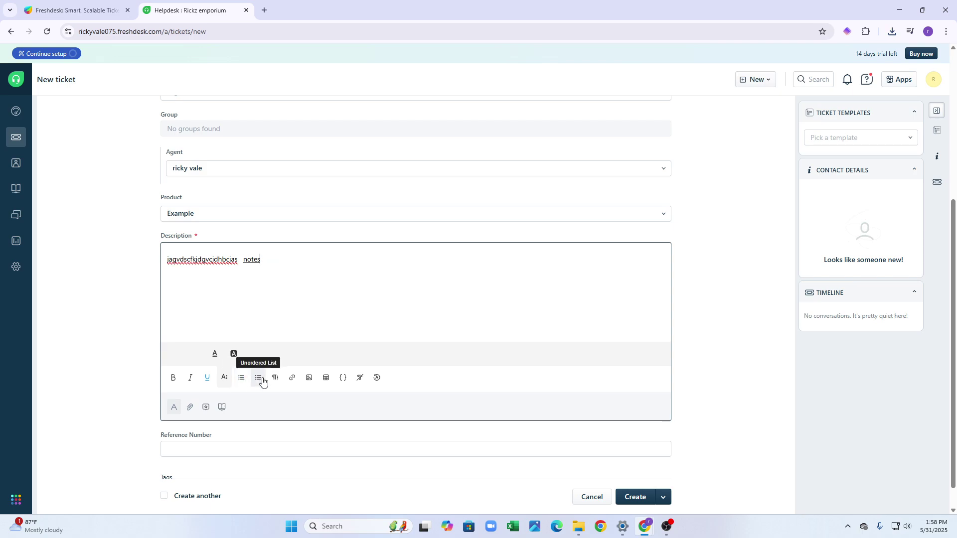
pyautogui.click(261, 382)
pyautogui.click(261, 382)
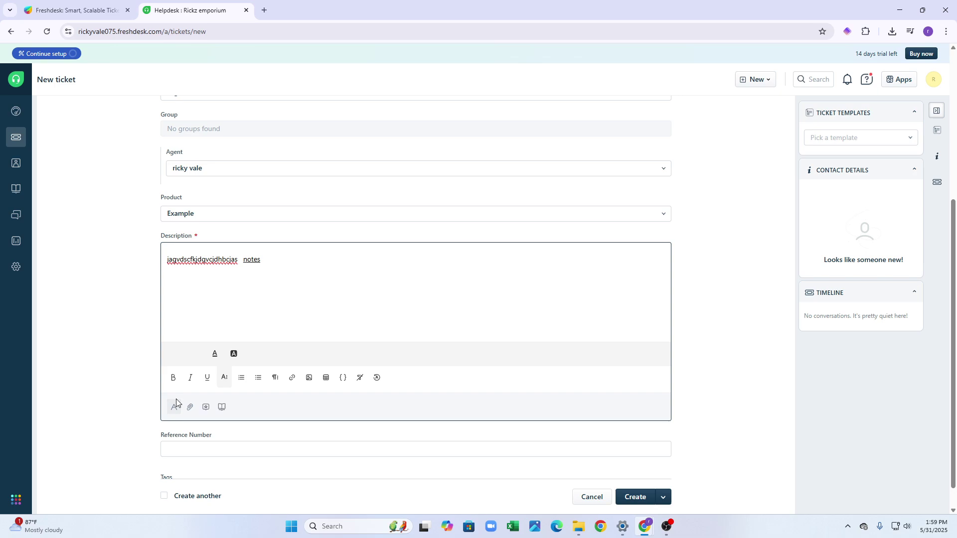
pyautogui.click(176, 405)
pyautogui.click(175, 406)
pyautogui.click(174, 385)
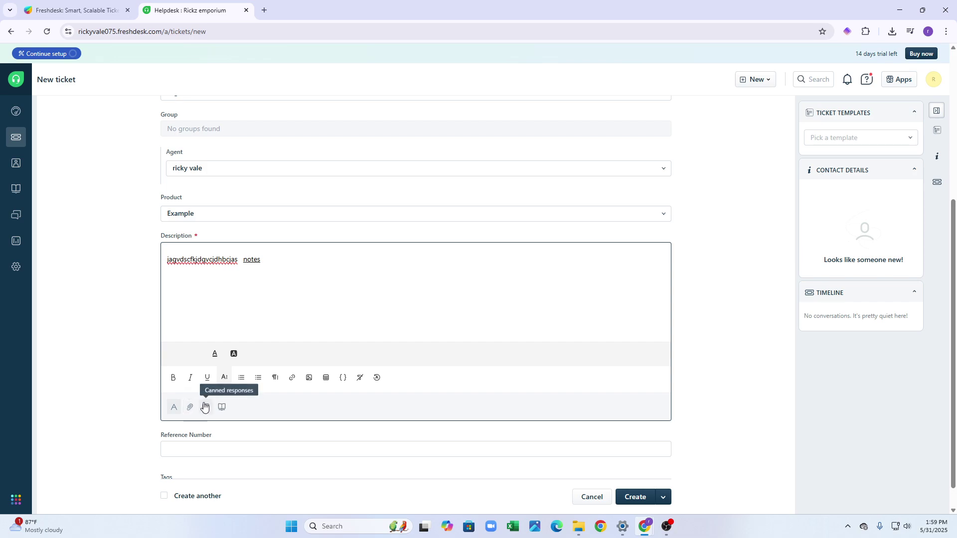
pyautogui.scroll(-1, 208, 410)
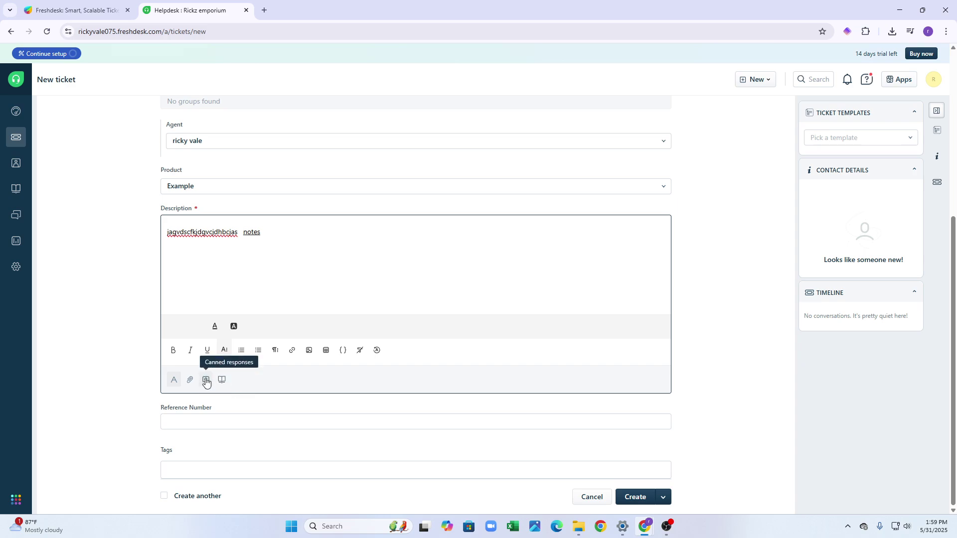
pyautogui.click(206, 380)
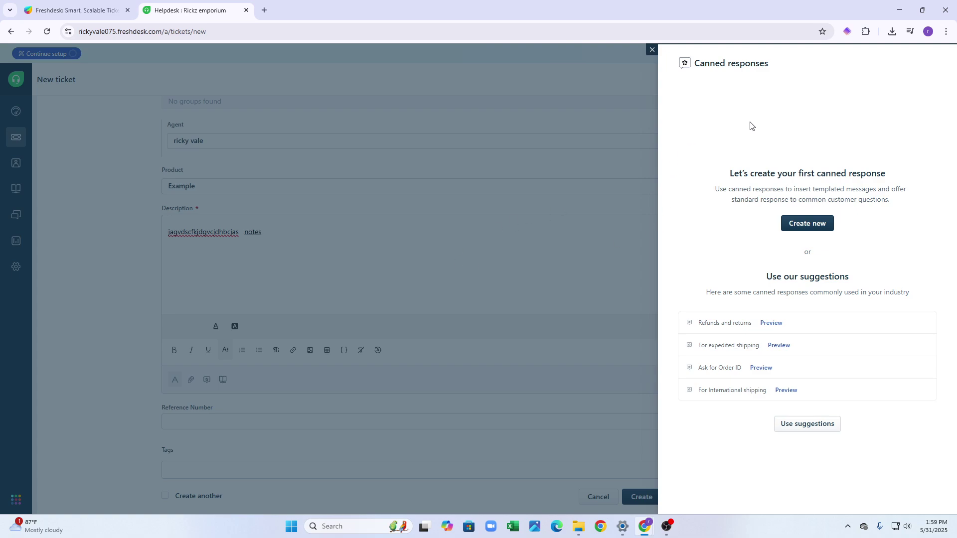
# Dismiss the Canned responses side panel, keeping the New ticket description intact.
pyautogui.press('Escape')
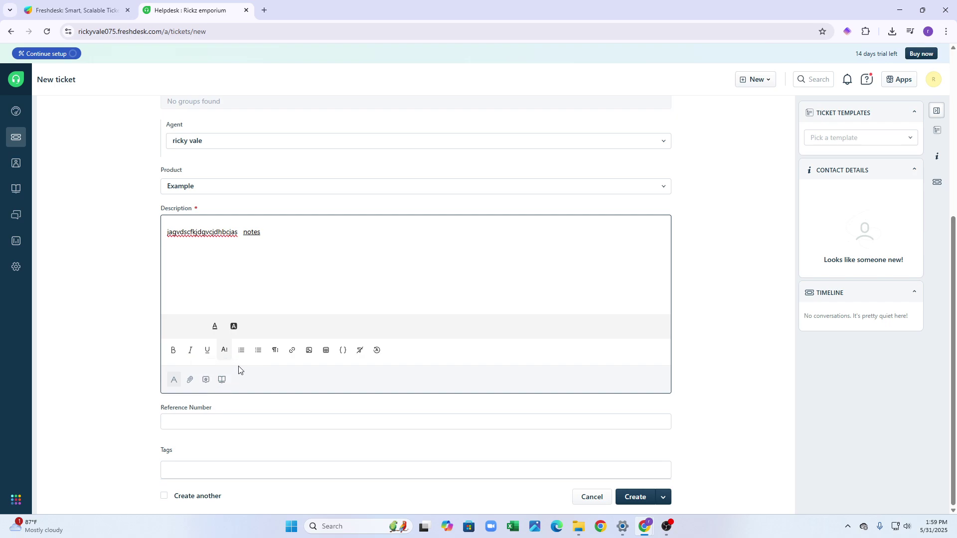
pyautogui.click(436, 424)
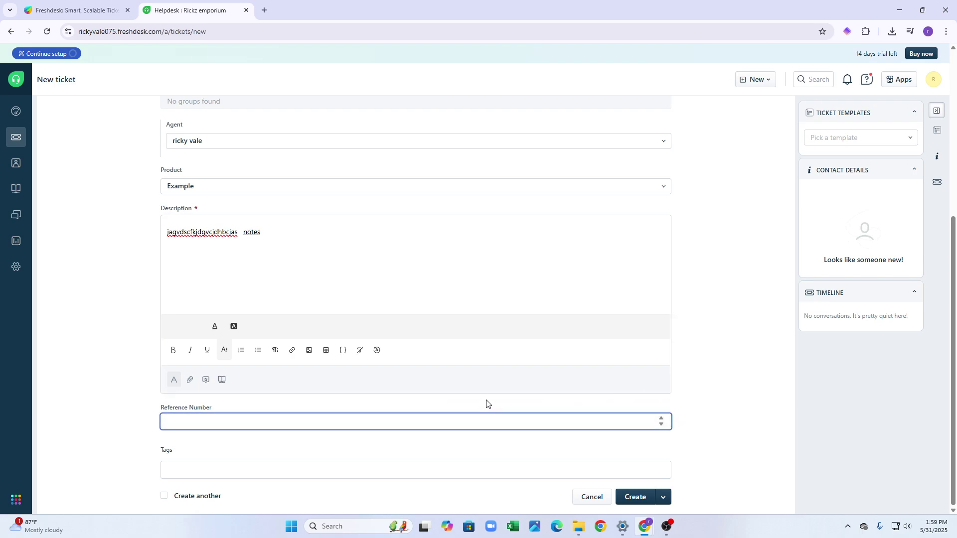
pyautogui.click(327, 474)
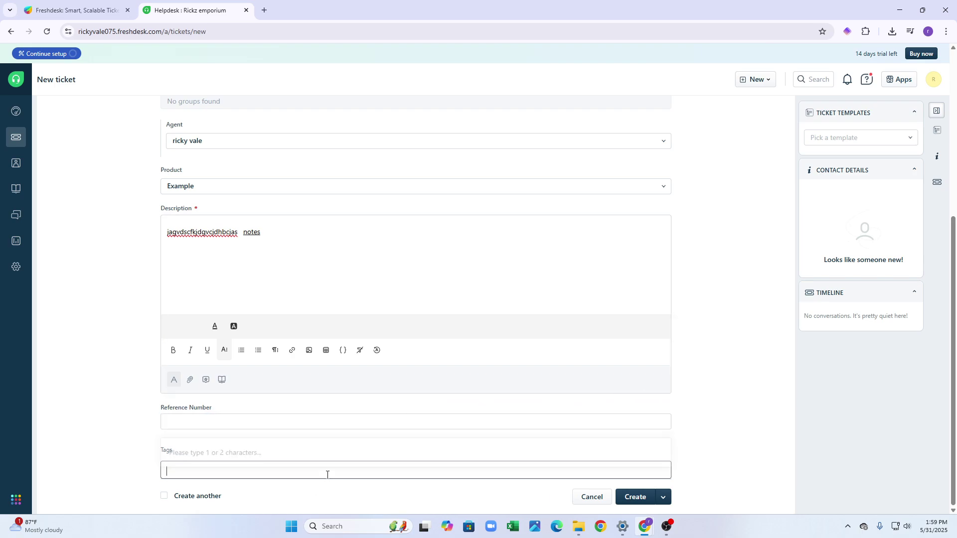
pyautogui.click(698, 399)
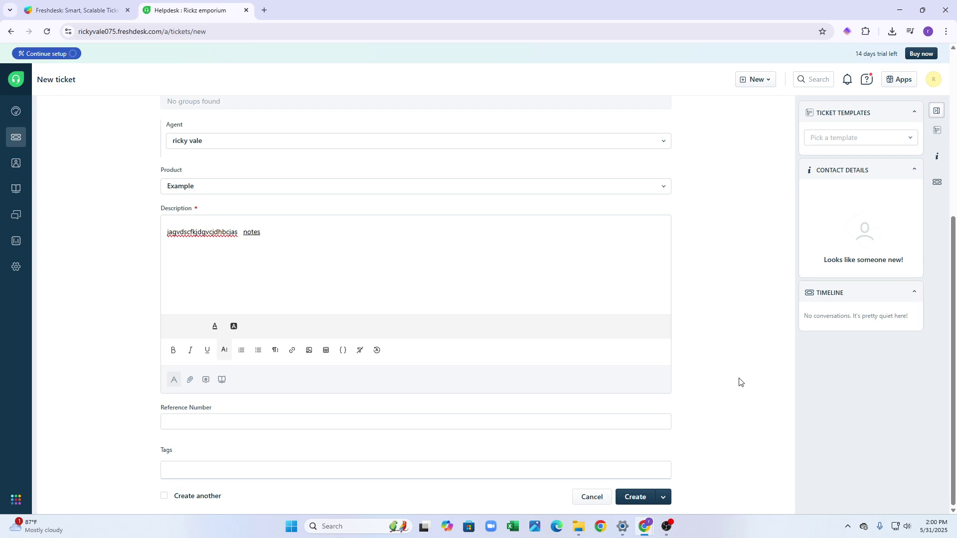
pyautogui.scroll(5, 735, 377)
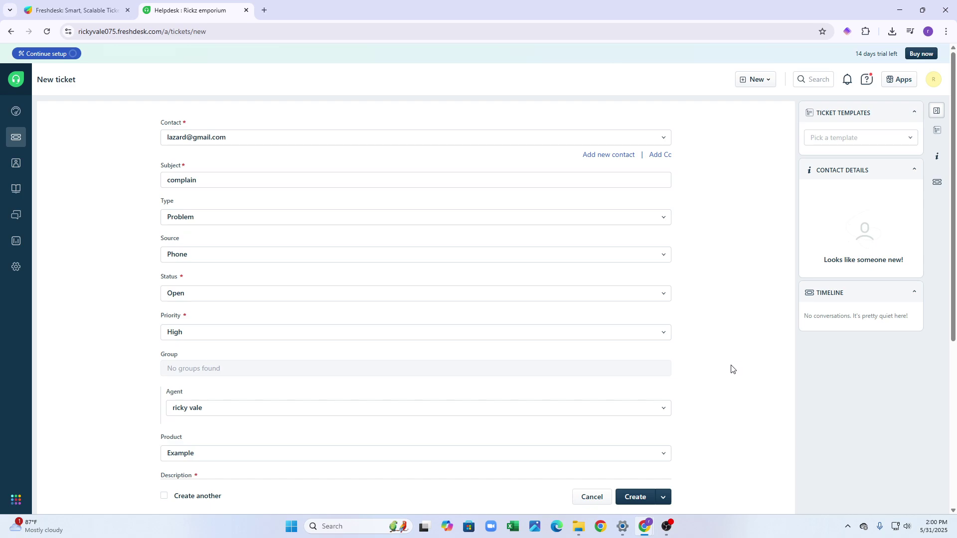
pyautogui.moveTo(15, 164)
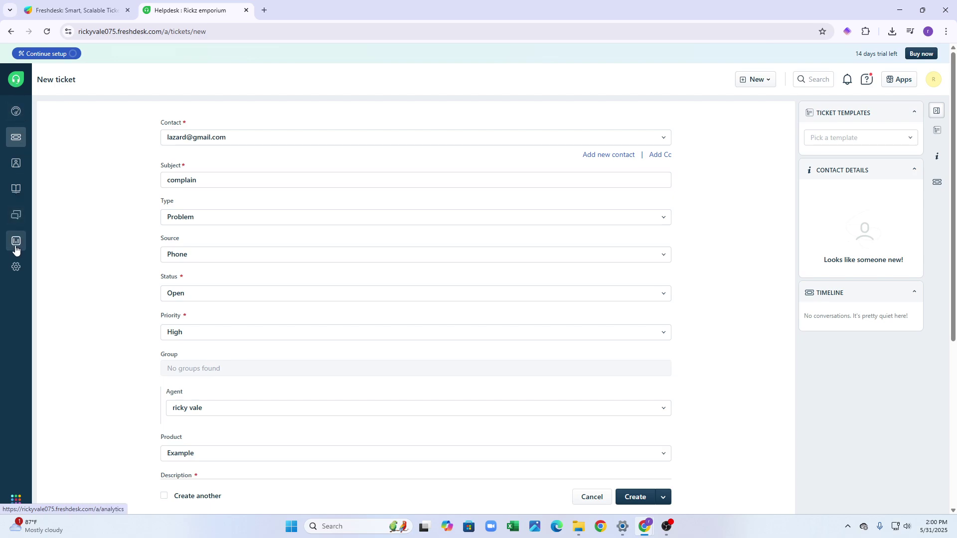
# Go to Admin settings and bring up Workflows > Automations in a new browser tab.
pyautogui.click(16, 265)
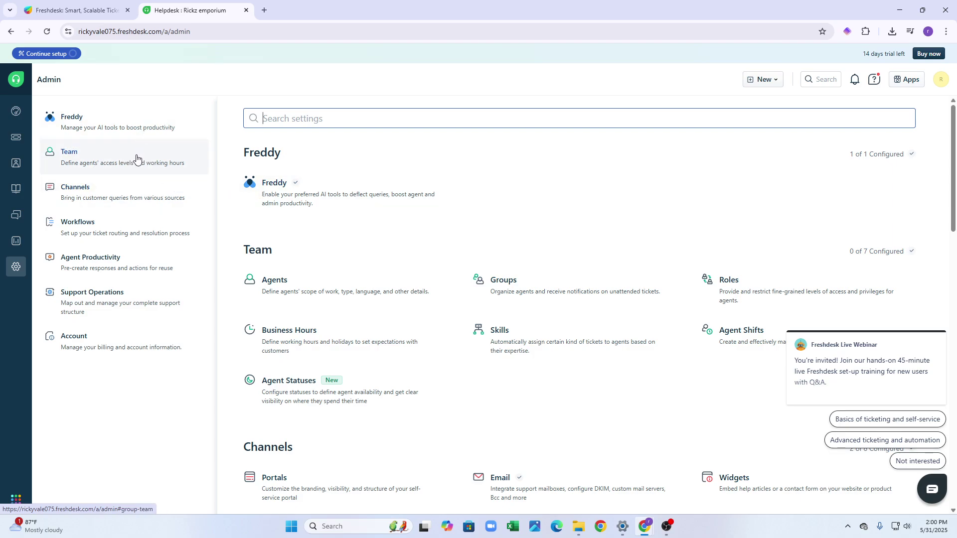
pyautogui.scroll(-1, 451, 302)
pyautogui.scroll(-9, 451, 302)
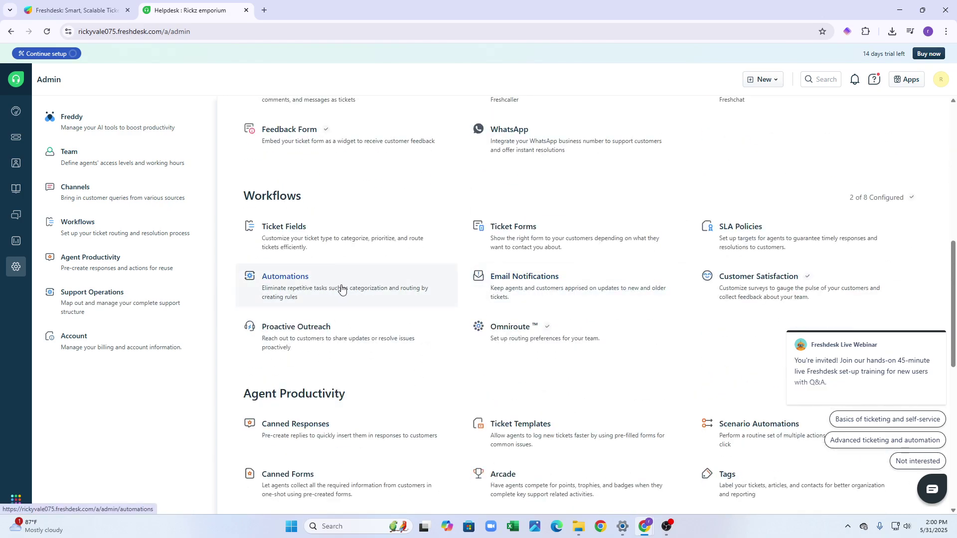
pyautogui.middleClick(343, 288)
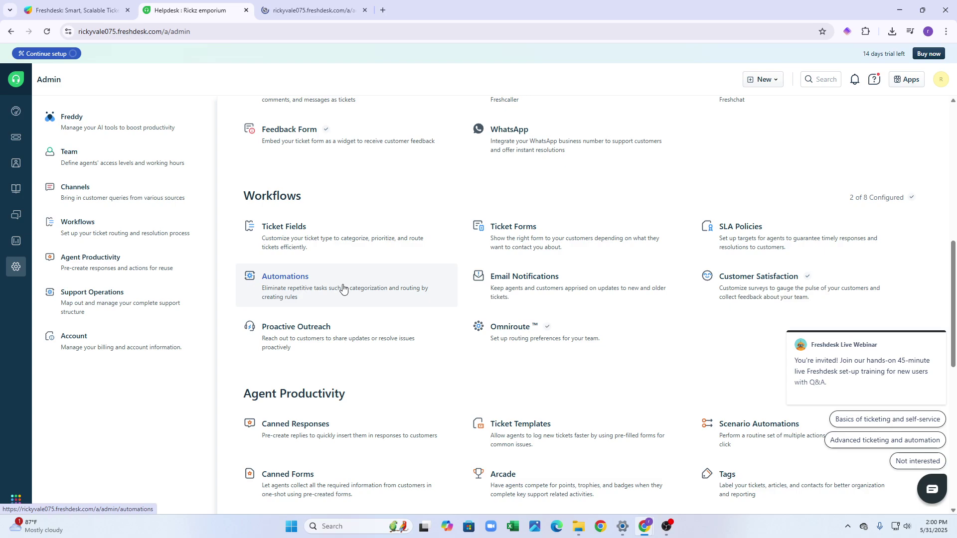
pyautogui.click(319, 12)
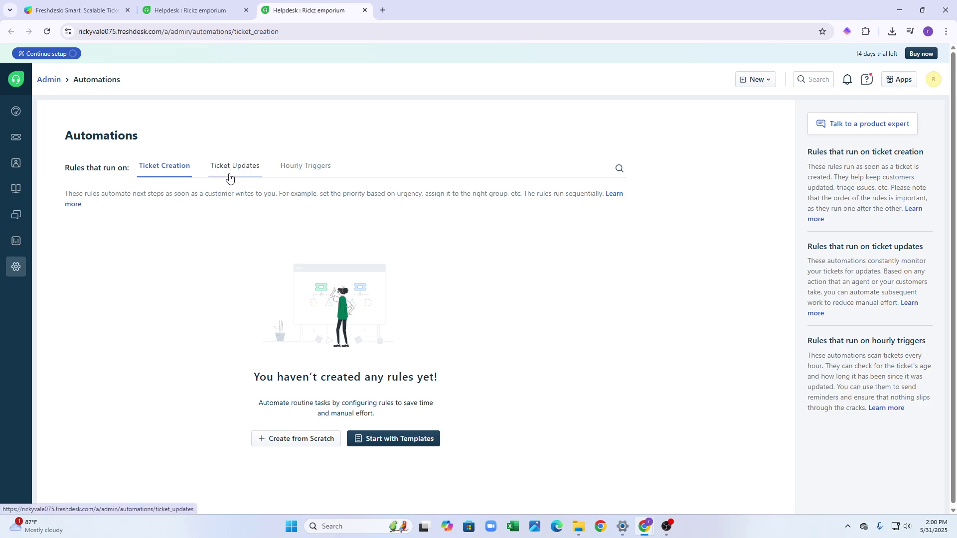
# Browse the Ticket Updates and Hourly Triggers rule lists, then the automation Templates gallery.
pyautogui.click(231, 174)
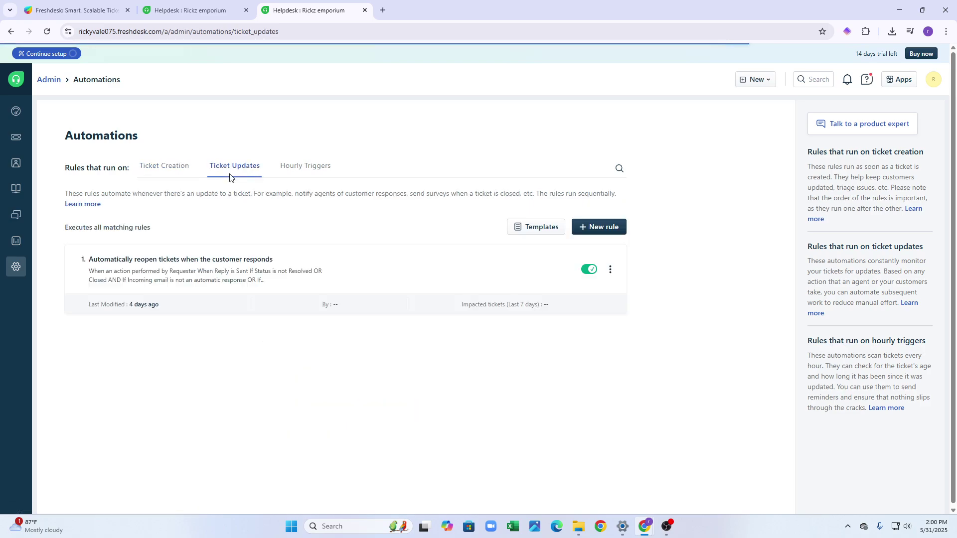
pyautogui.click(285, 170)
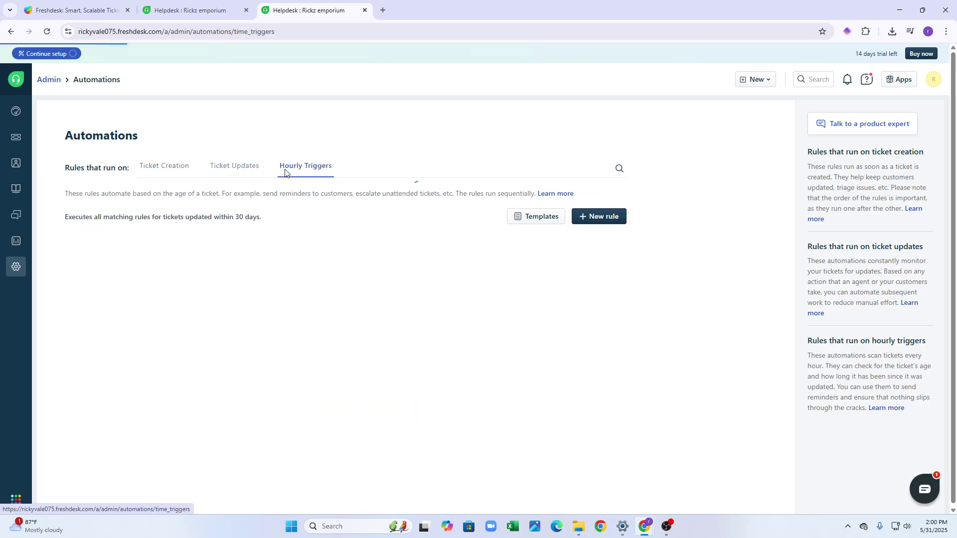
pyautogui.click(248, 169)
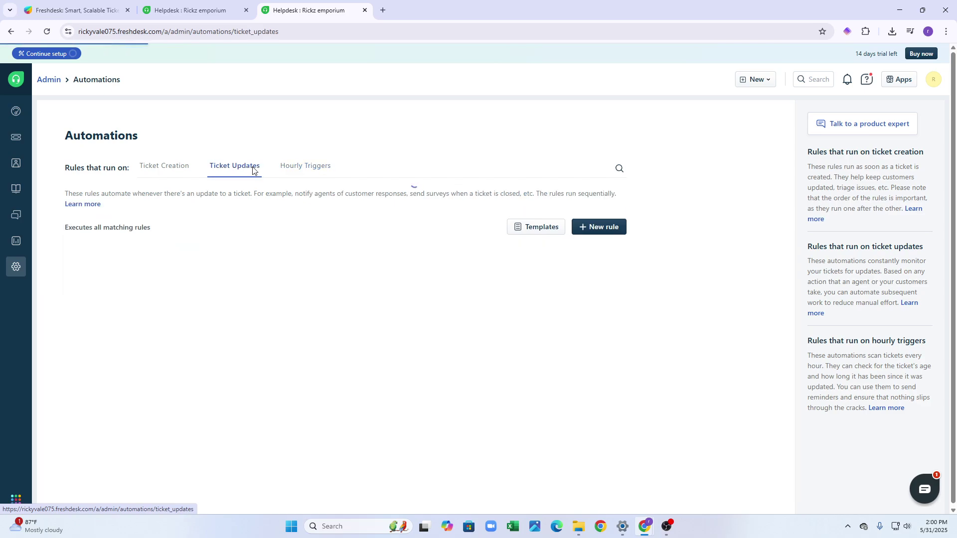
pyautogui.click(546, 225)
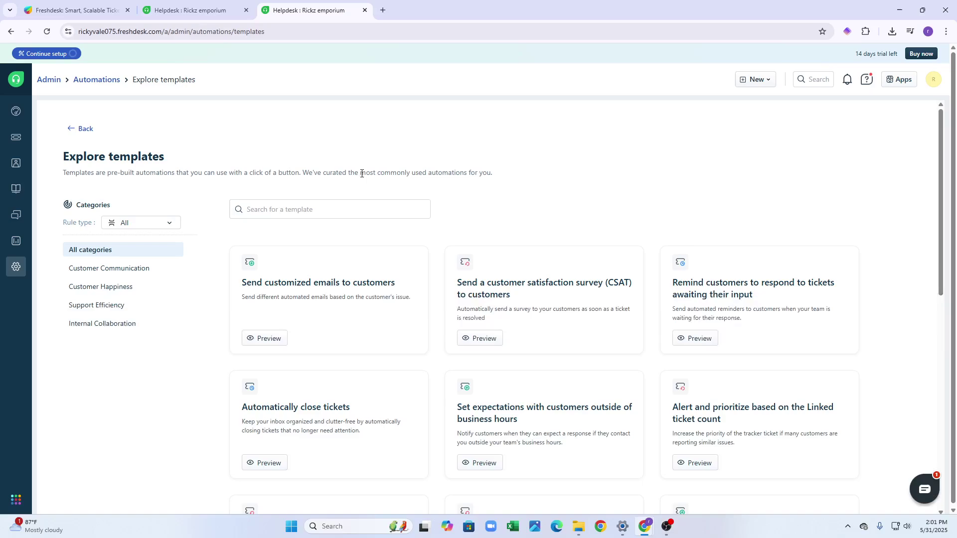
# Preview the Automatically close tickets template, then close the preview.
pyautogui.scroll(-6, 367, 177)
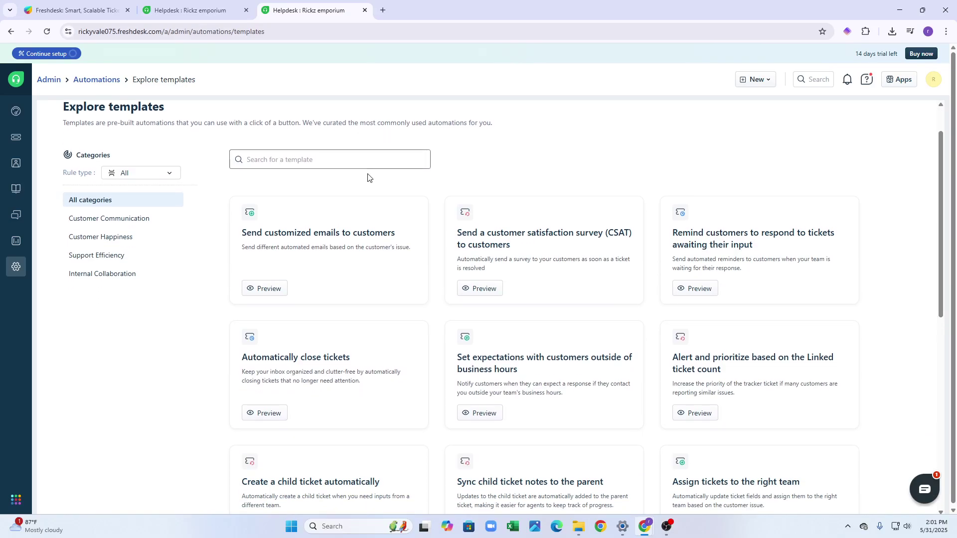
pyautogui.scroll(3, 375, 191)
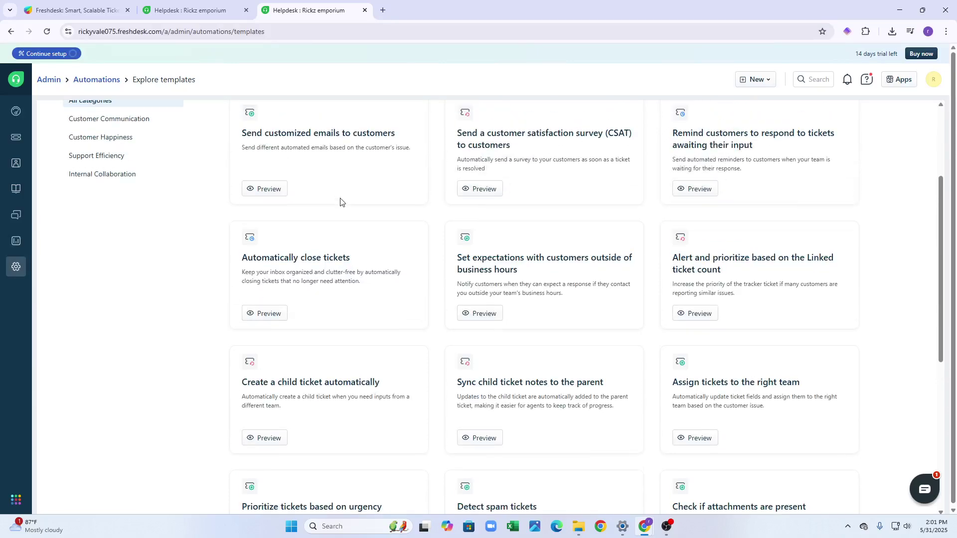
pyautogui.click(279, 314)
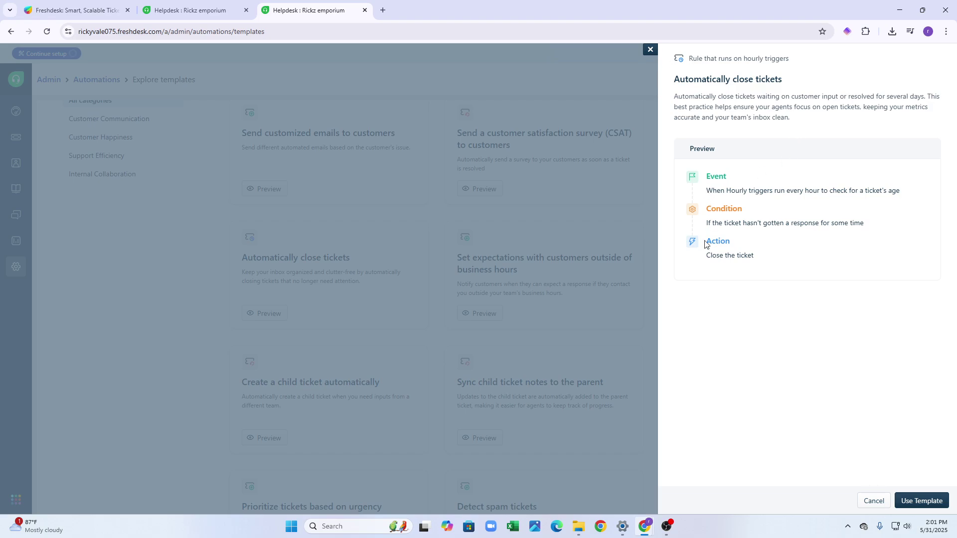
pyautogui.click(633, 263)
# Scroll through templates like Prioritize tickets based on urgency and Detect spam tickets.
pyautogui.scroll(-4, 444, 319)
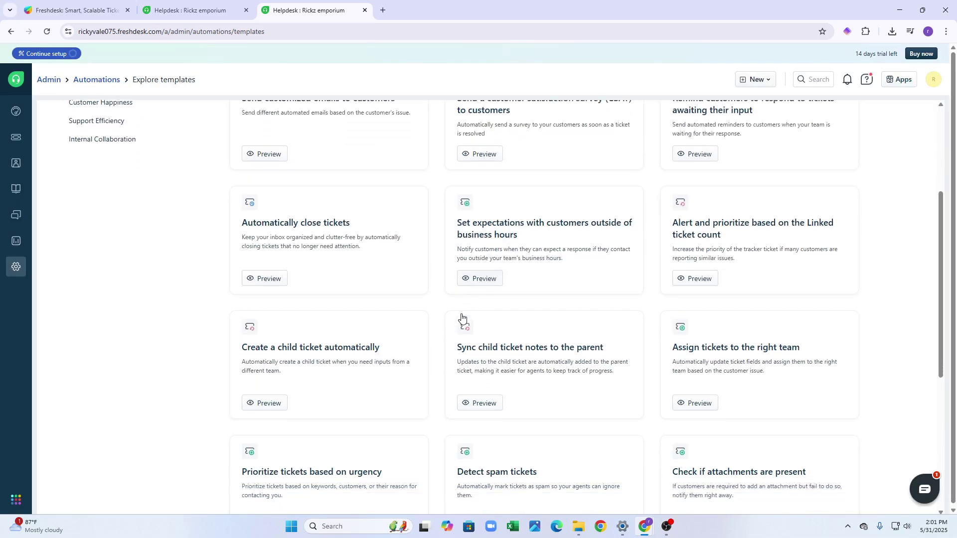
pyautogui.scroll(-2, 461, 321)
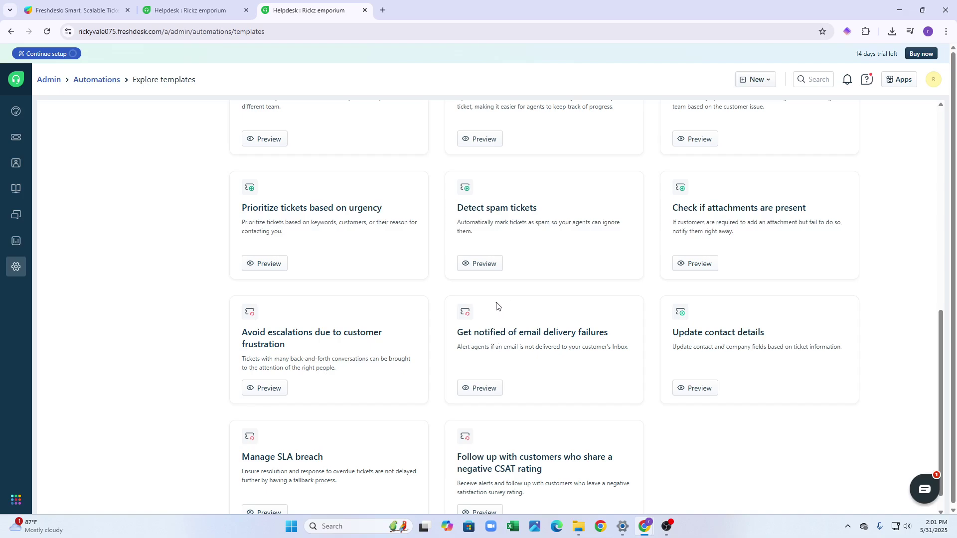
pyautogui.scroll(-1, 497, 307)
pyautogui.scroll(4, 476, 317)
pyautogui.scroll(3, 473, 317)
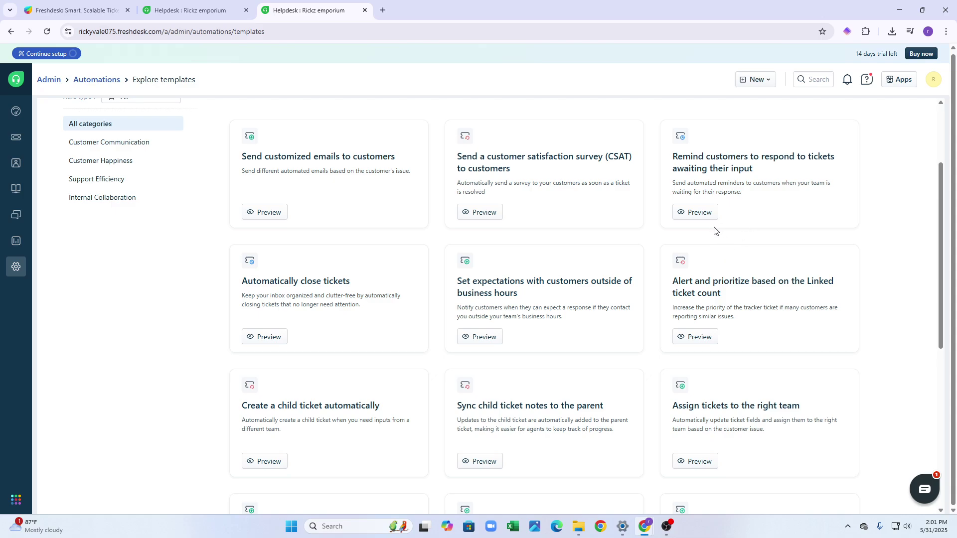
pyautogui.scroll(-1, 718, 246)
pyautogui.scroll(-1, 720, 240)
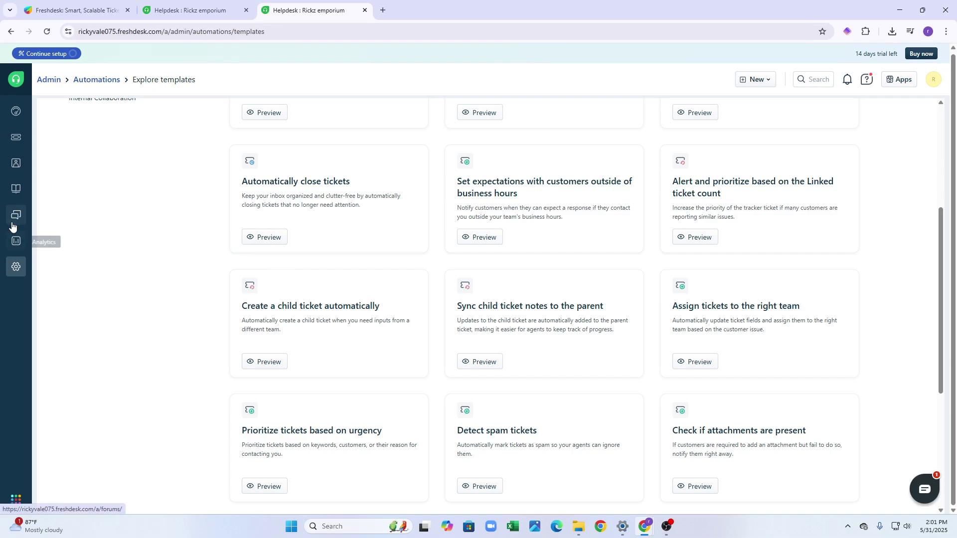
# Go to the Solutions knowledge base and start a new blank article.
pyautogui.click(15, 186)
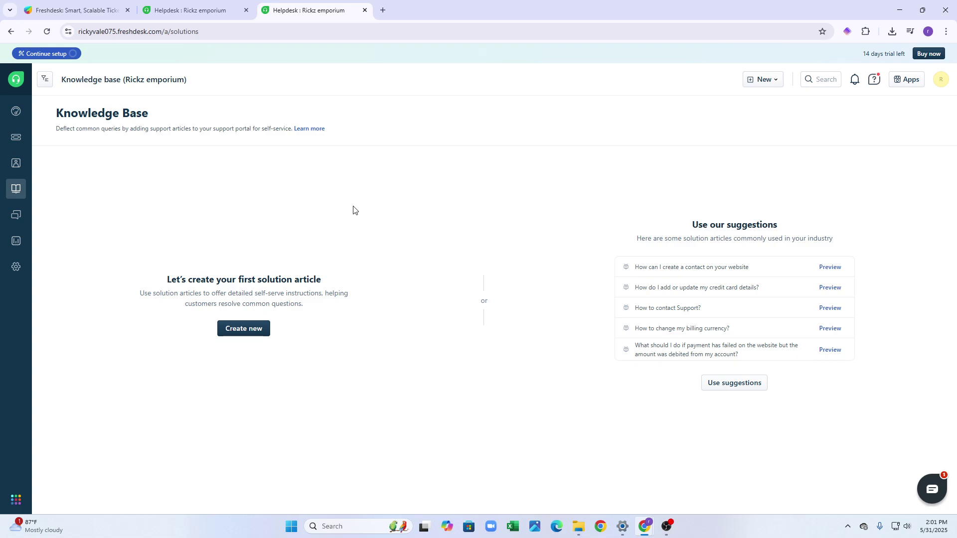
pyautogui.click(259, 333)
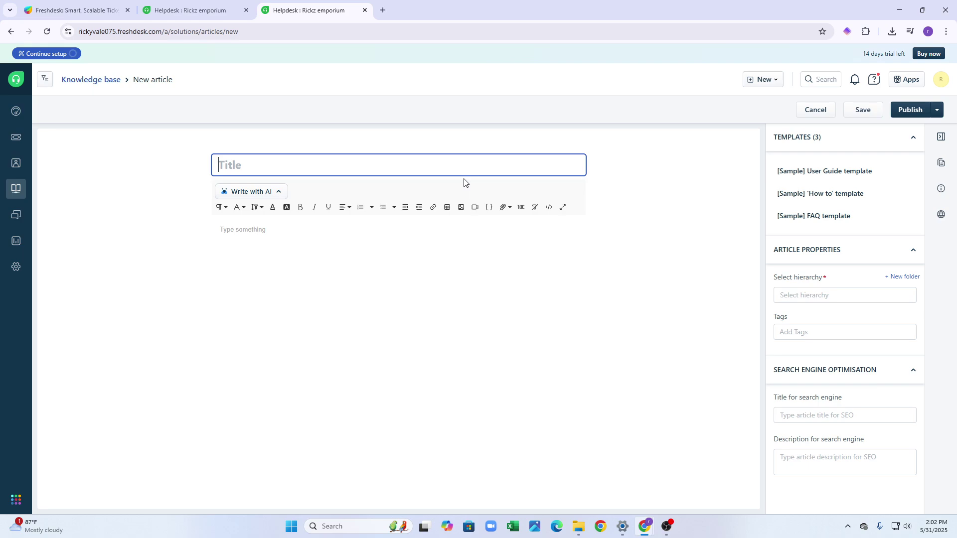
# Title the article 'Buffering problem', then check the Write with AI and Attach files options.
pyautogui.write('Buffering problem')
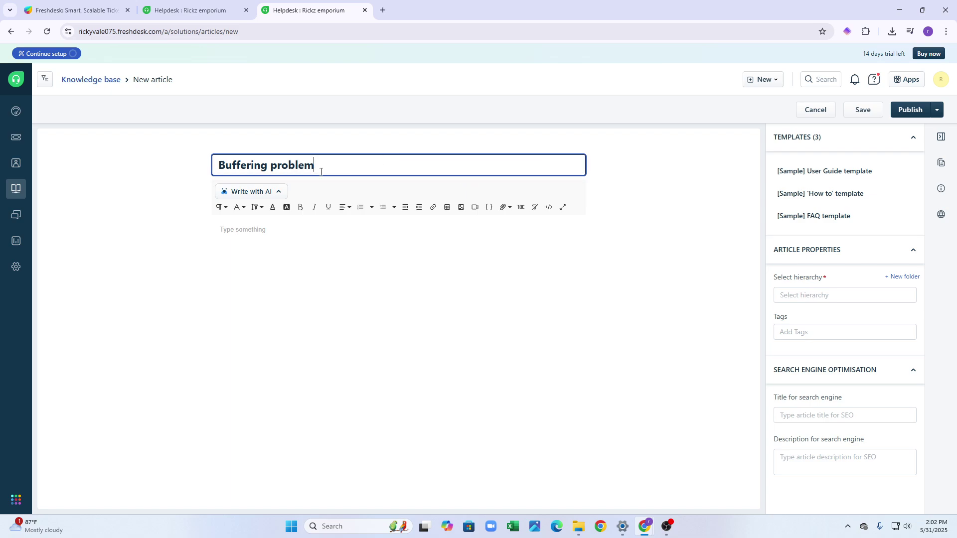
pyautogui.click(274, 192)
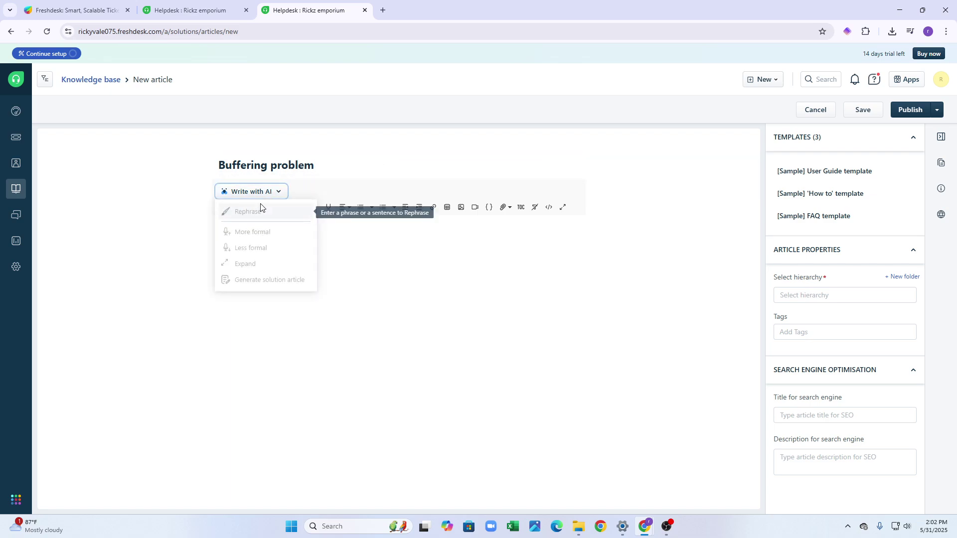
pyautogui.click(274, 191)
pyautogui.click(274, 191)
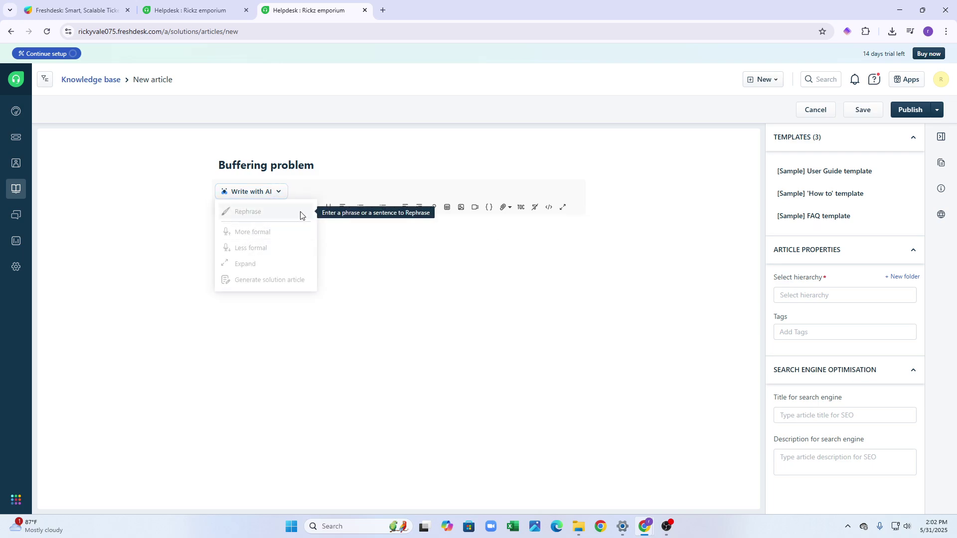
pyautogui.click(331, 190)
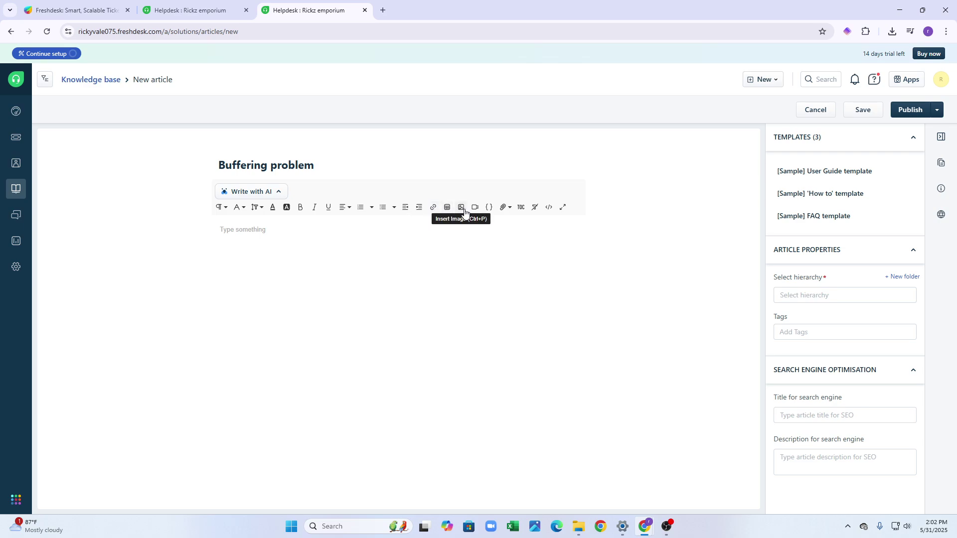
pyautogui.click(501, 208)
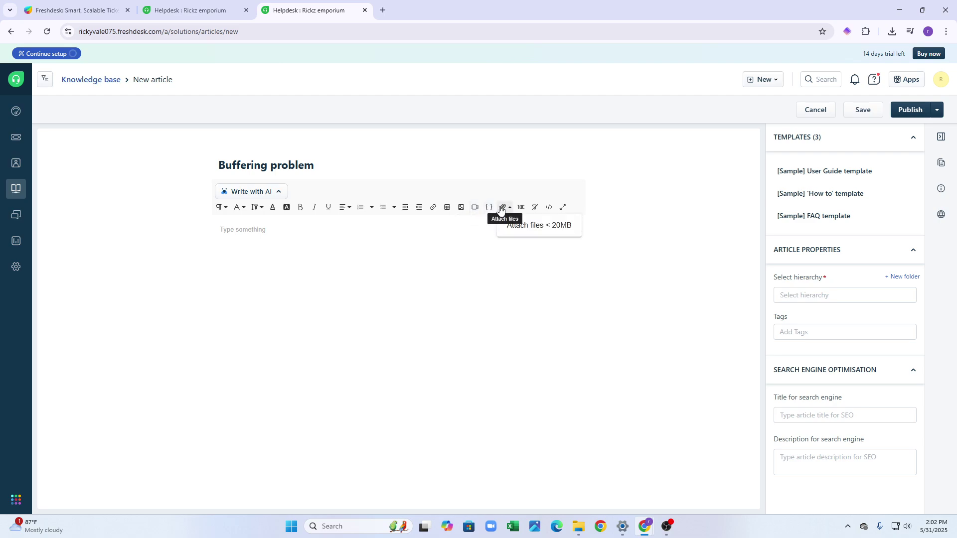
pyautogui.click(438, 251)
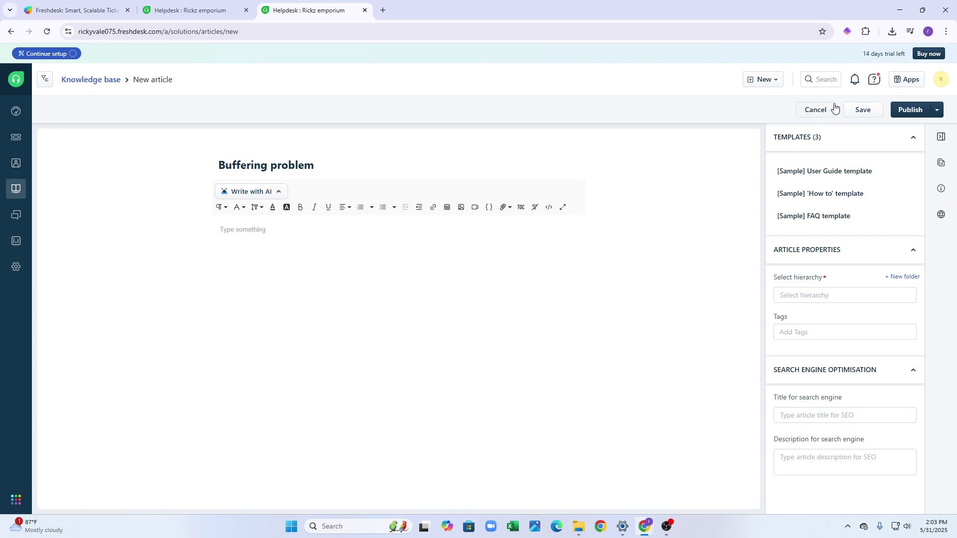
# Leave the article editor without saving the draft and go to Analytics.
pyautogui.click(9, 87)
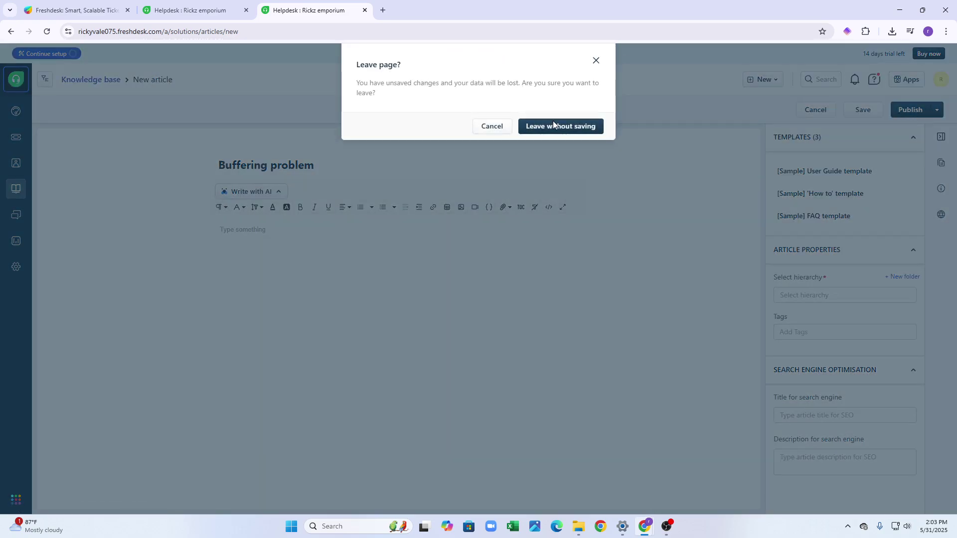
pyautogui.click(552, 126)
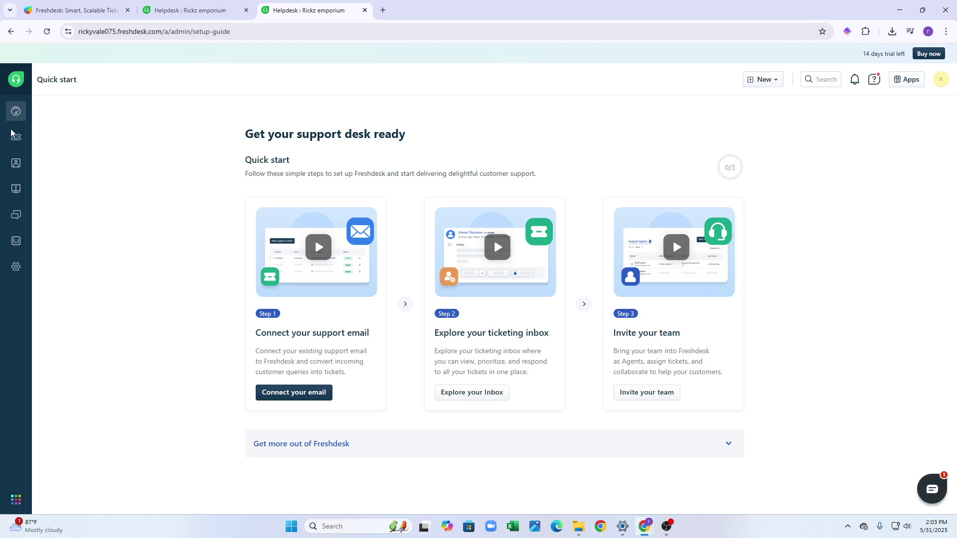
pyautogui.click(14, 241)
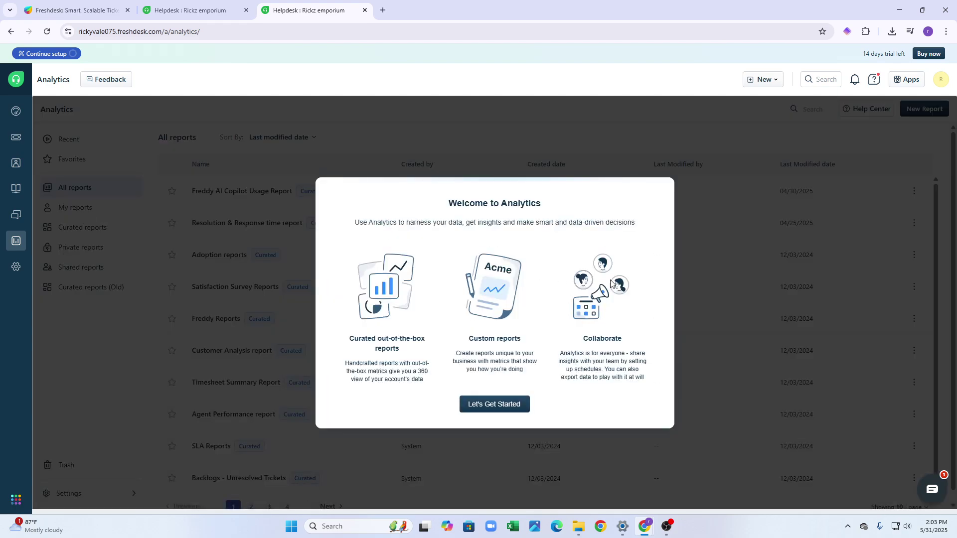
# Dismiss the Analytics help tip and Revamped Homepage announcement to reach All reports.
pyautogui.click(499, 404)
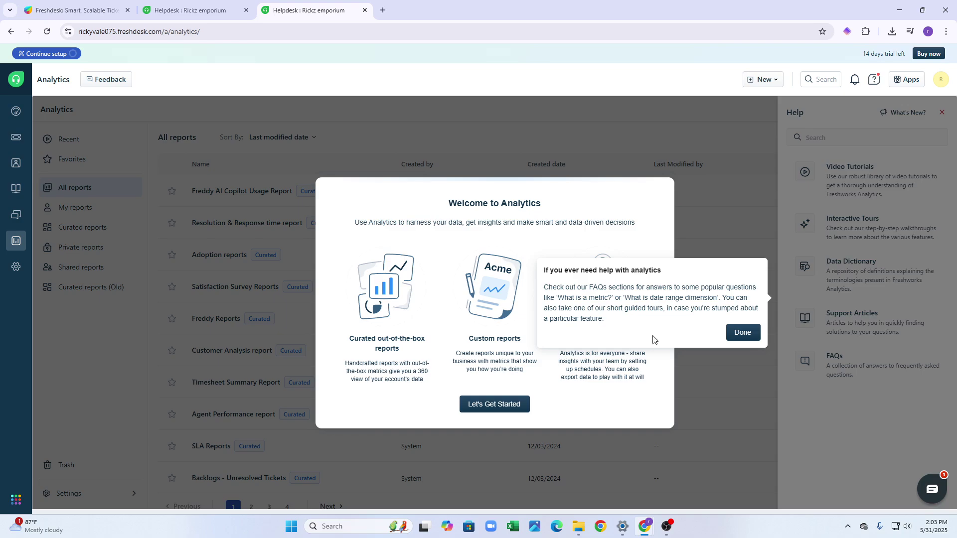
pyautogui.click(745, 332)
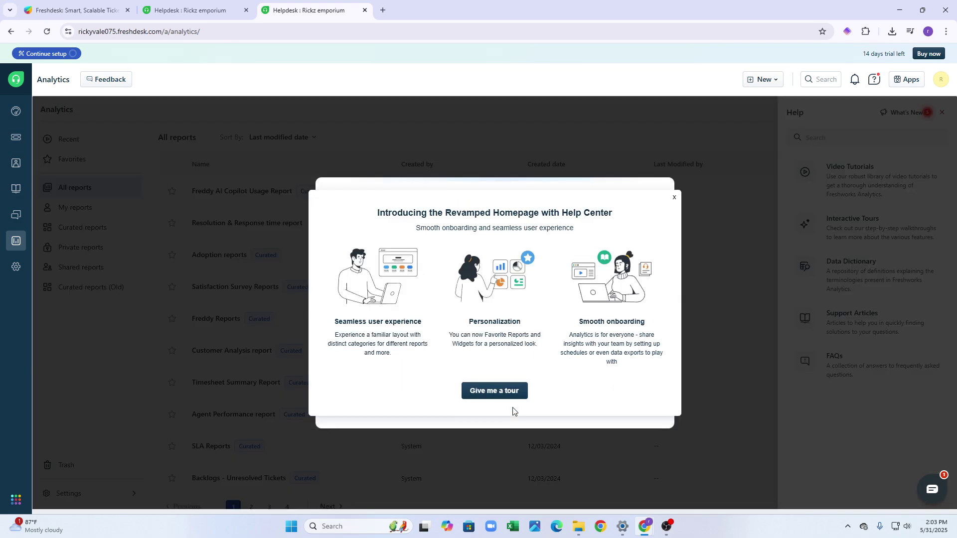
pyautogui.click(675, 198)
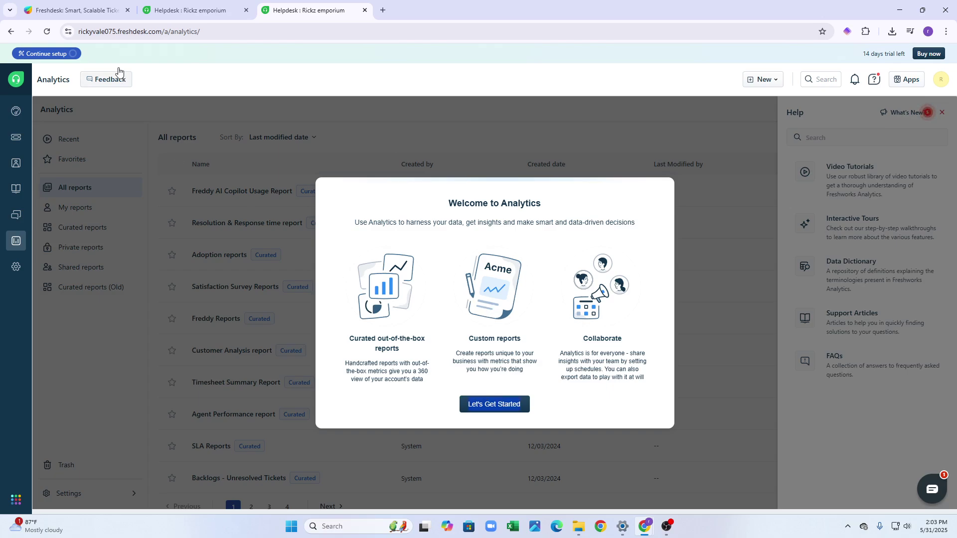
pyautogui.click(46, 32)
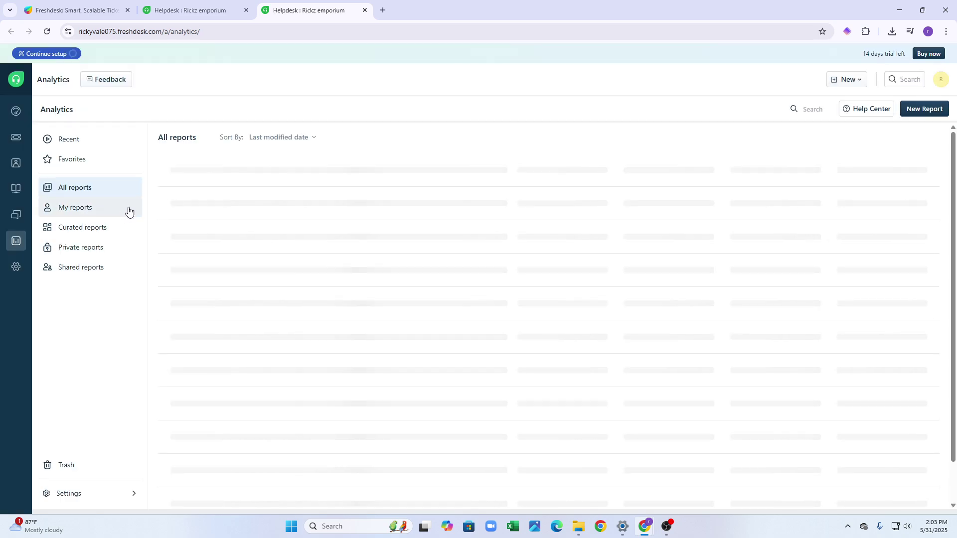
# Scroll the All reports list, then view the Dashboard with 55 unresolved and 4 overdue tickets.
pyautogui.scroll(-1, 557, 278)
pyautogui.scroll(1, 557, 280)
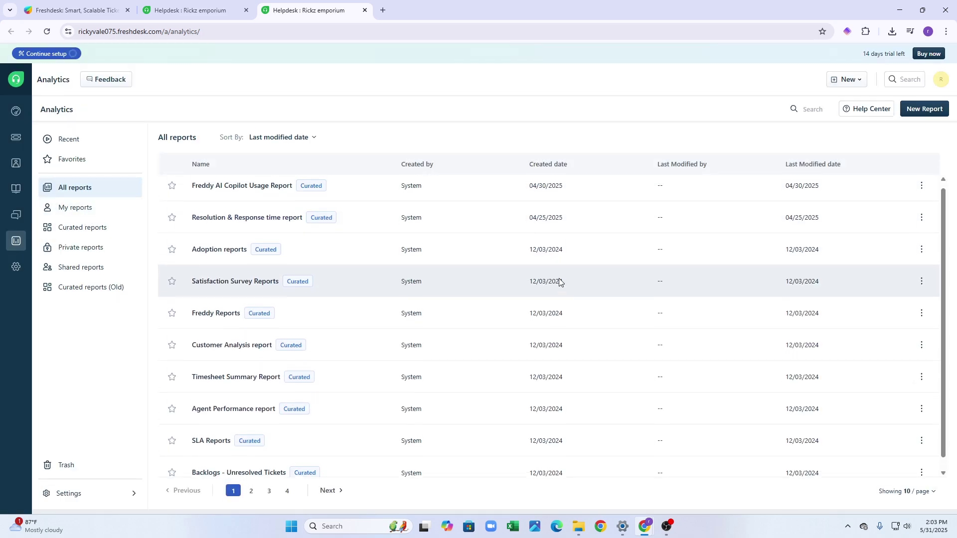
pyautogui.scroll(-1, 560, 282)
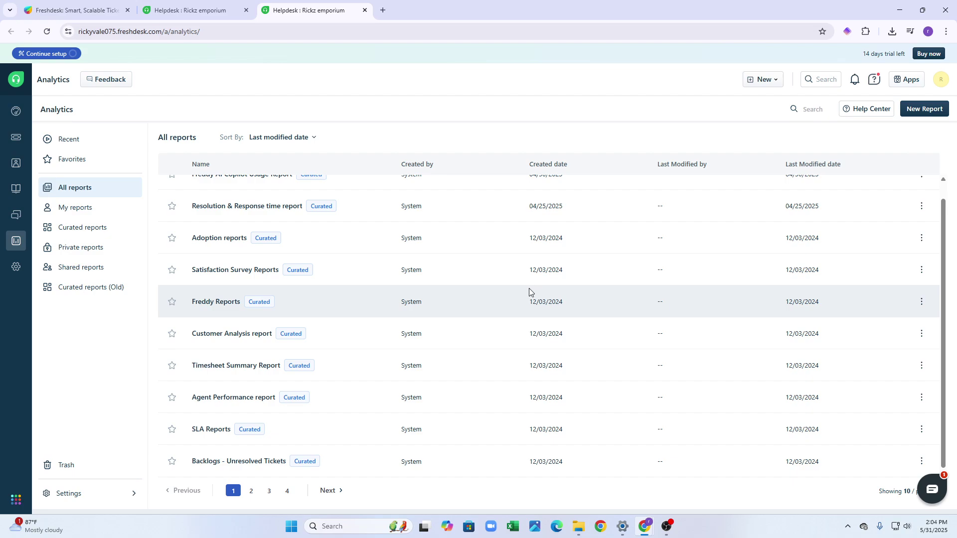
pyautogui.scroll(1, 531, 299)
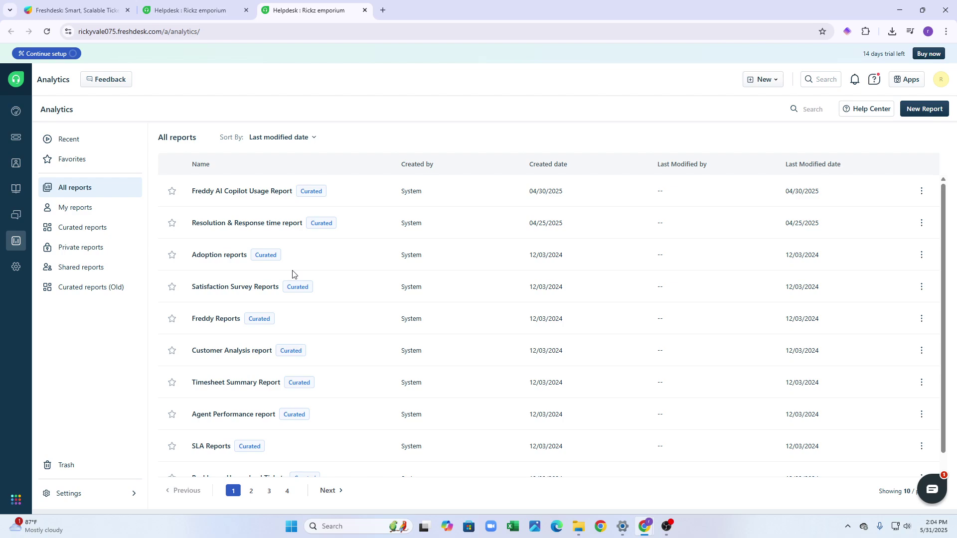
pyautogui.scroll(-1, 301, 270)
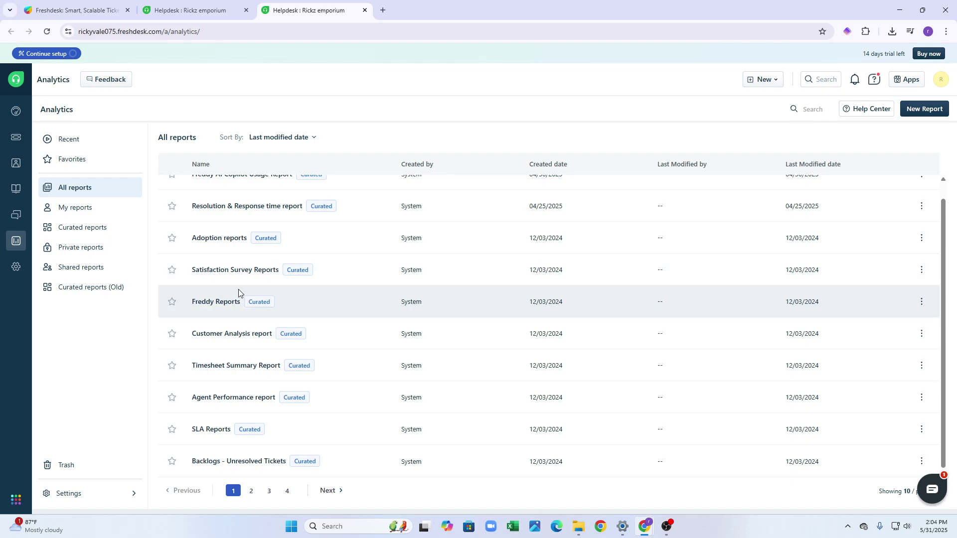
pyautogui.click(19, 113)
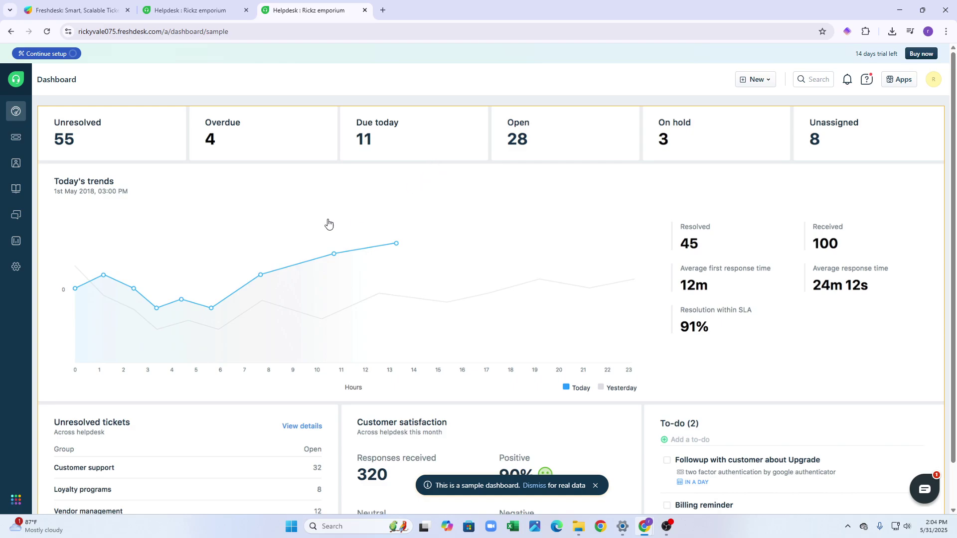
pyautogui.scroll(-1, 250, 269)
pyautogui.scroll(1, 364, 274)
pyautogui.scroll(-1, 558, 207)
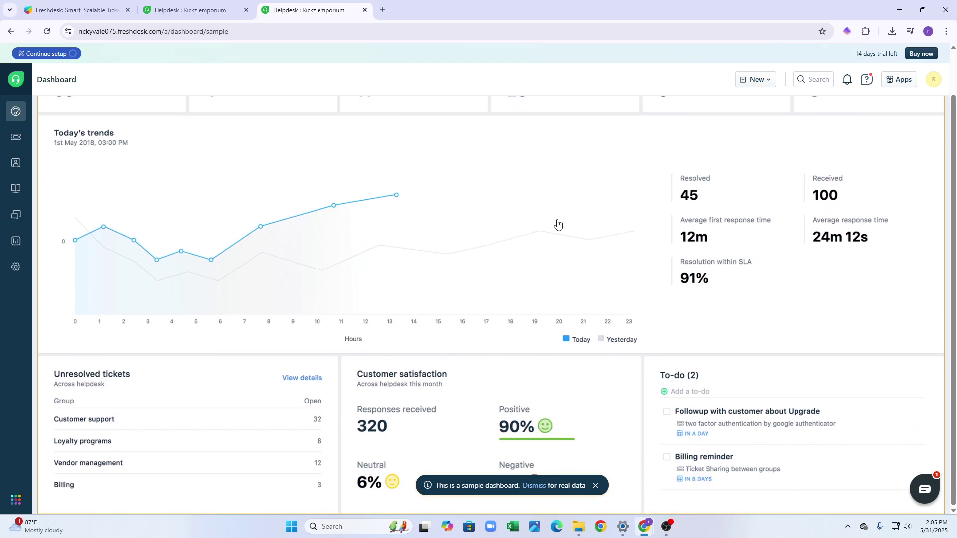
pyautogui.scroll(1, 558, 224)
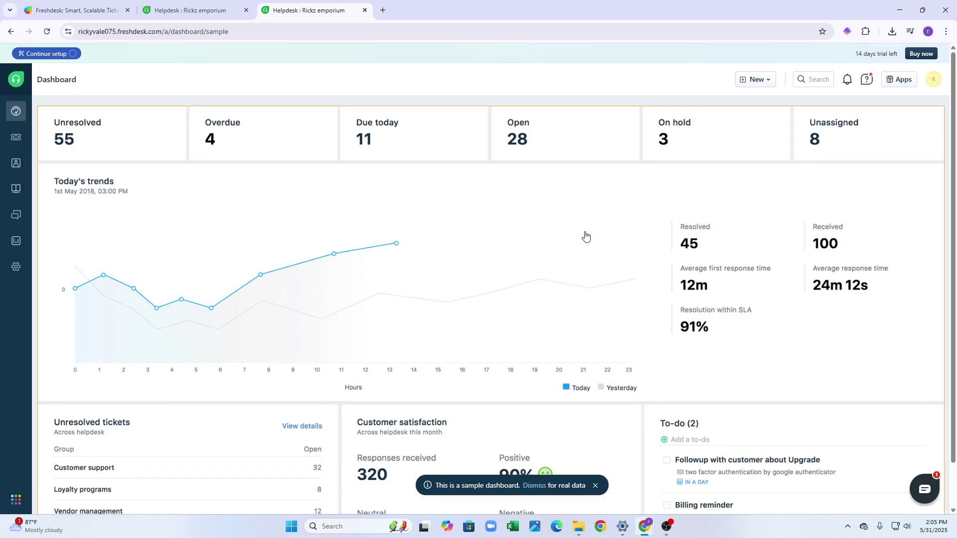